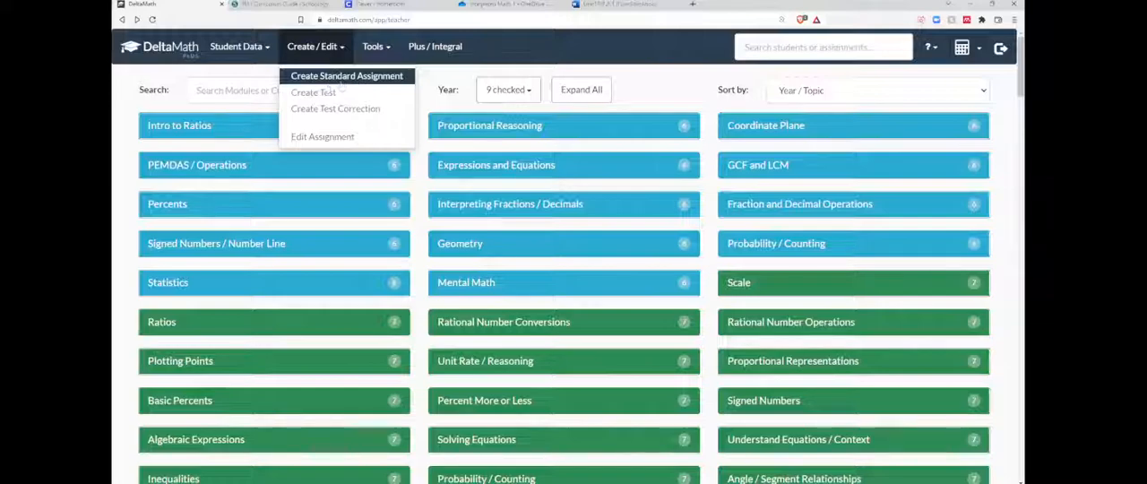
Start a new standard assignment named "Unit 1" and check which class periods it can be assigned to.
left_click(339, 79)
left_click(231, 168)
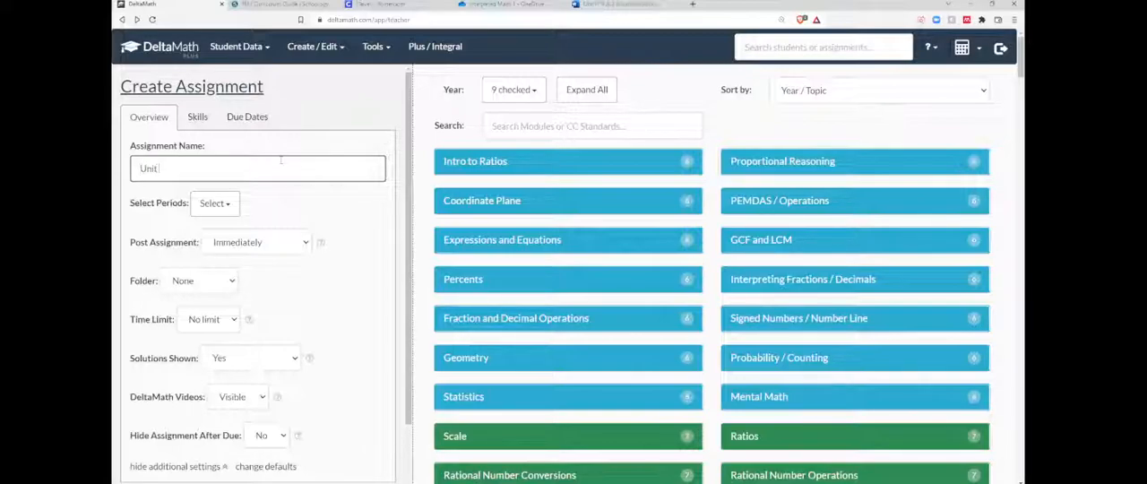
left_click(232, 207)
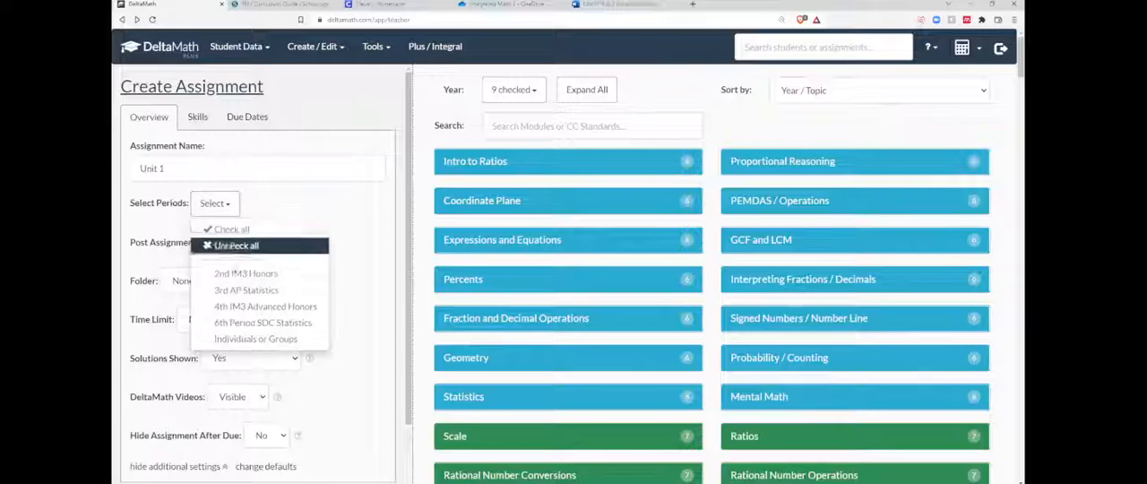
left_click(230, 207)
left_click(229, 207)
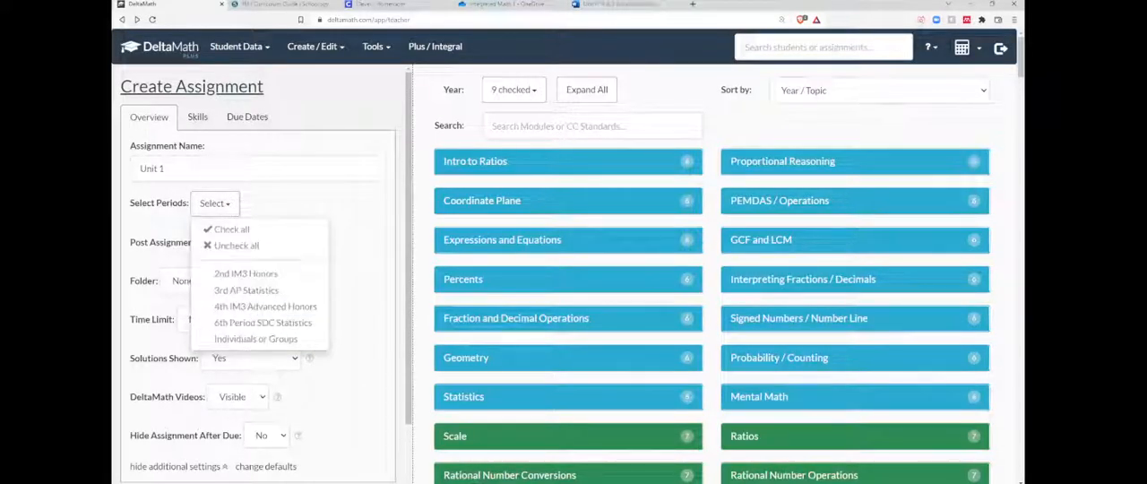
left_click(230, 207)
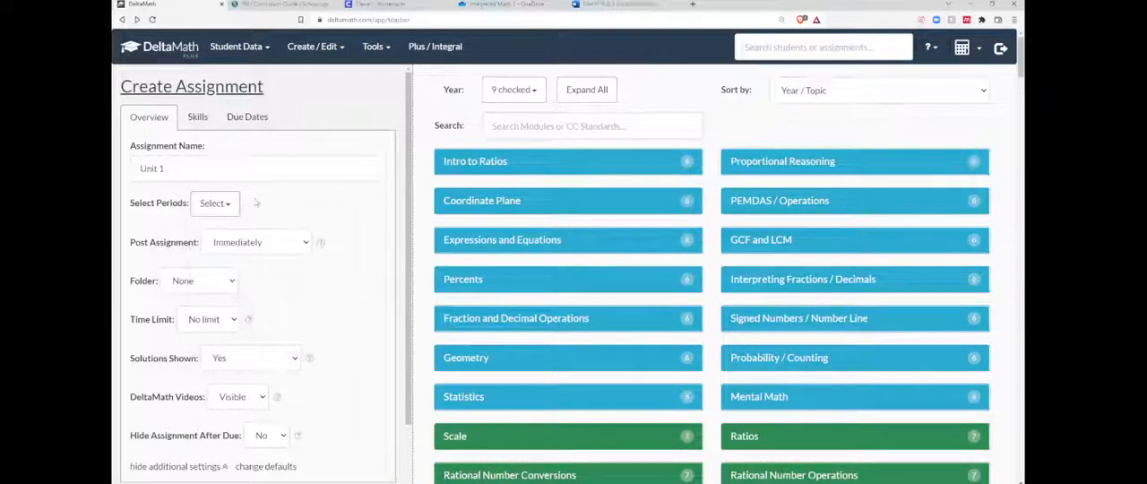
left_click(217, 202)
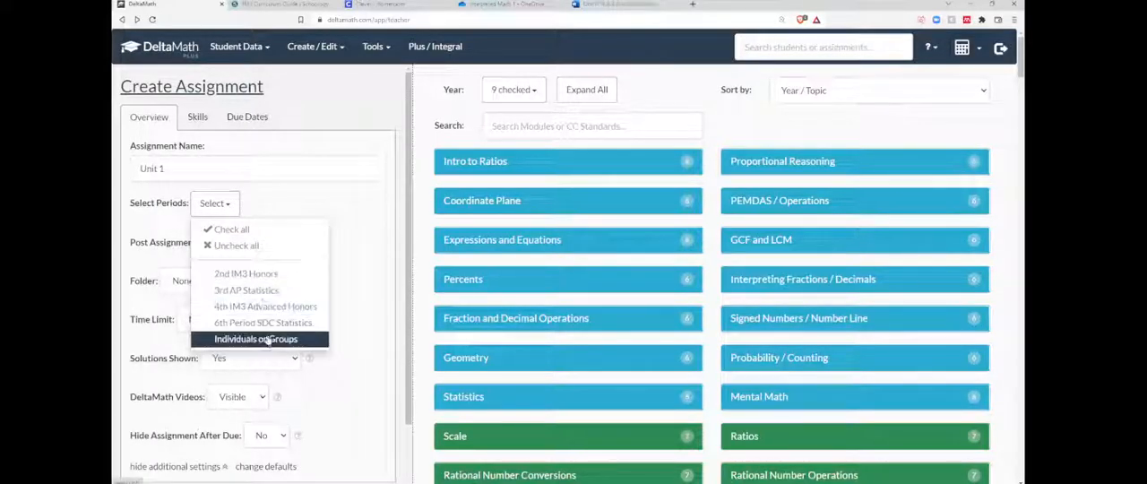
left_click(286, 214)
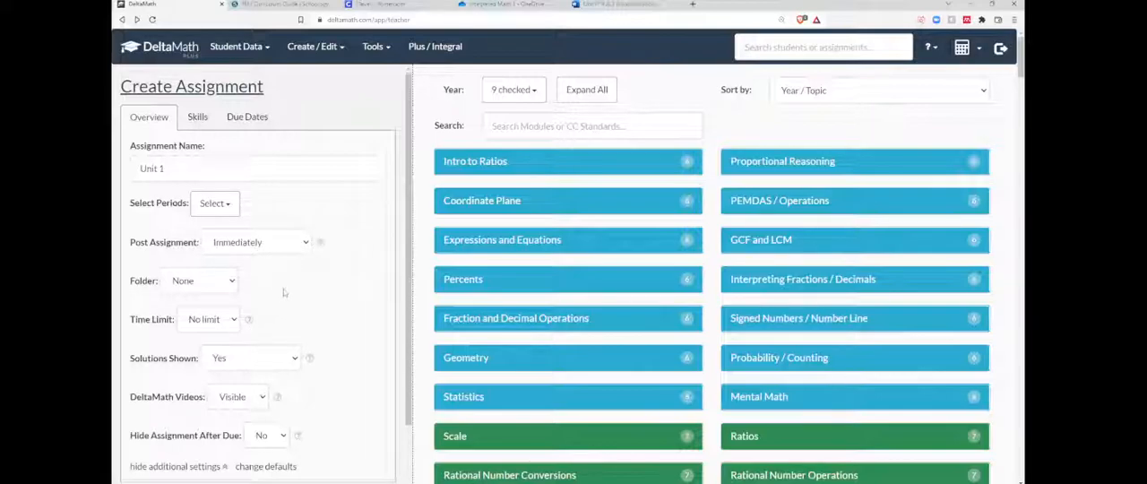
Hide the additional settings and rename the assignment as "Unit 1: Functions".
scroll(261, 269, "down", 1)
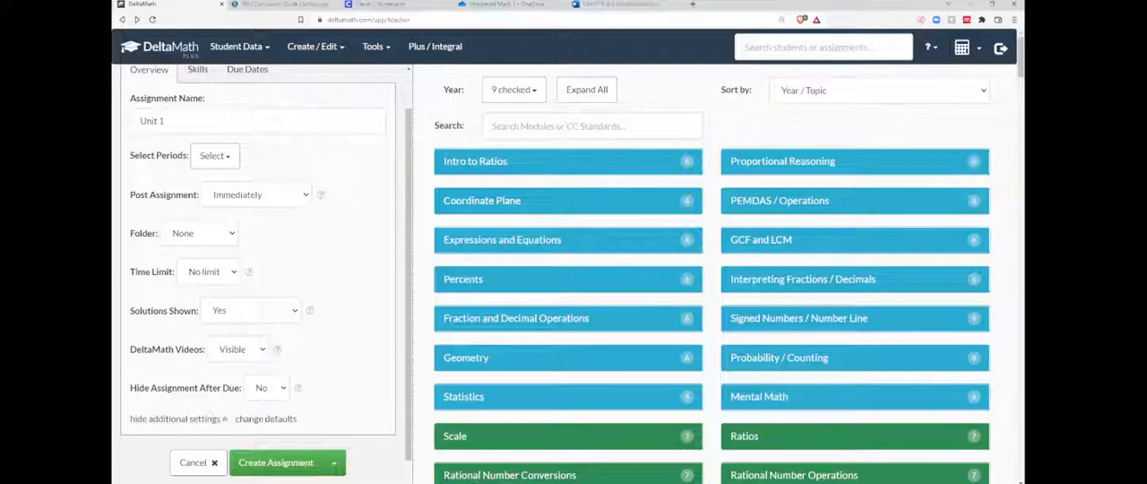
left_click(179, 418)
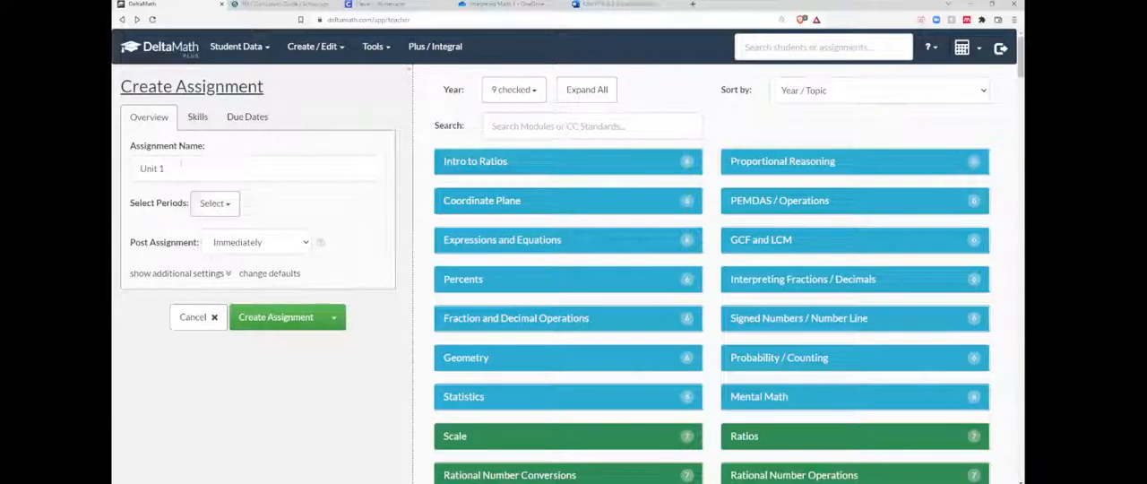
left_click(181, 166)
type("Unit 1: Func")
left_click_drag(208, 170, 136, 172)
left_click(288, 207)
Show the Skills section of the new assignment.
left_click(198, 120)
left_click(148, 117)
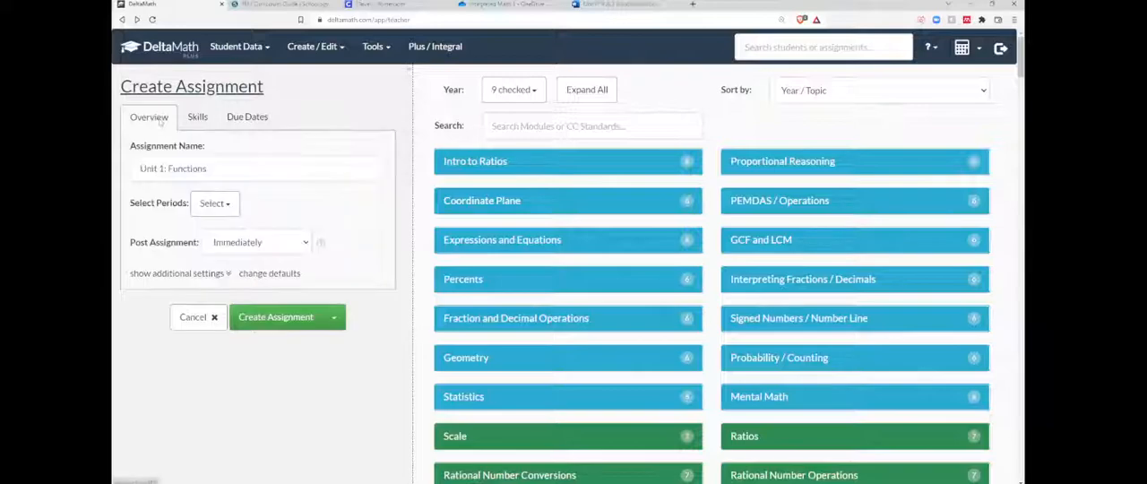
left_click(198, 120)
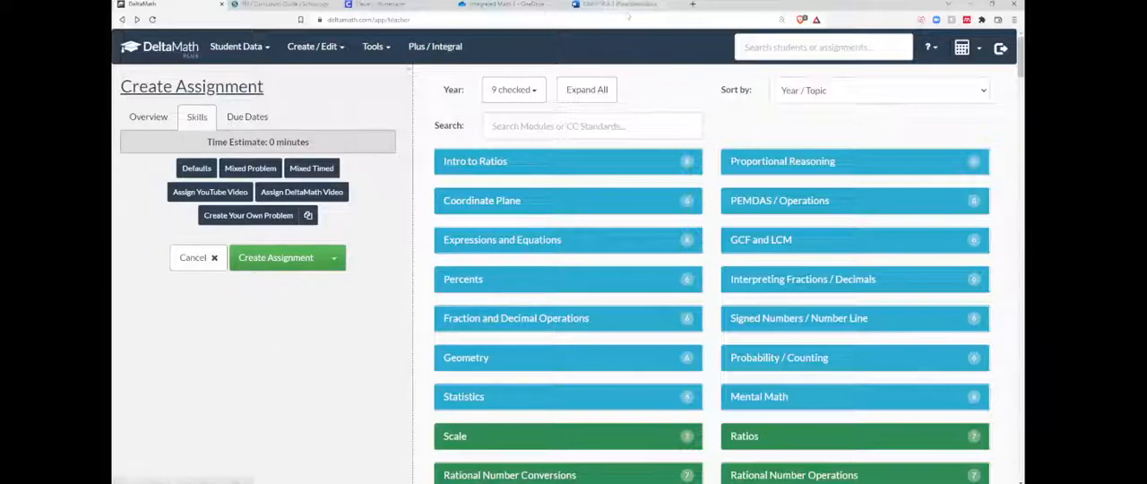
Switch to the IM1 Curriculum Guide PDF and highlight the opening text of standard M1.F.IF.A.1 in the August 16–20 week.
left_click(618, 4)
left_click(502, 4)
scroll(711, 254, "up", 15)
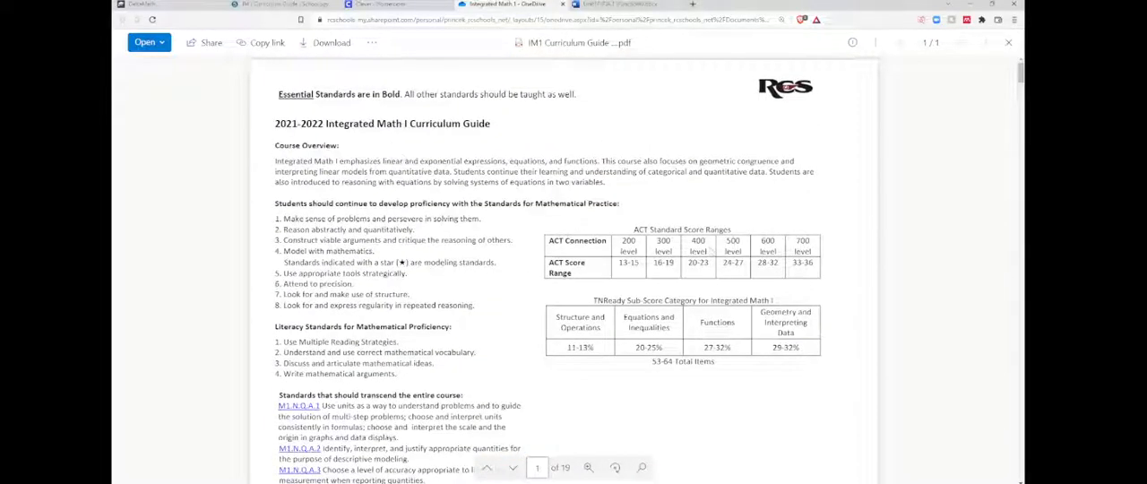
scroll(523, 104, "down", 15)
scroll(522, 104, "down", 4)
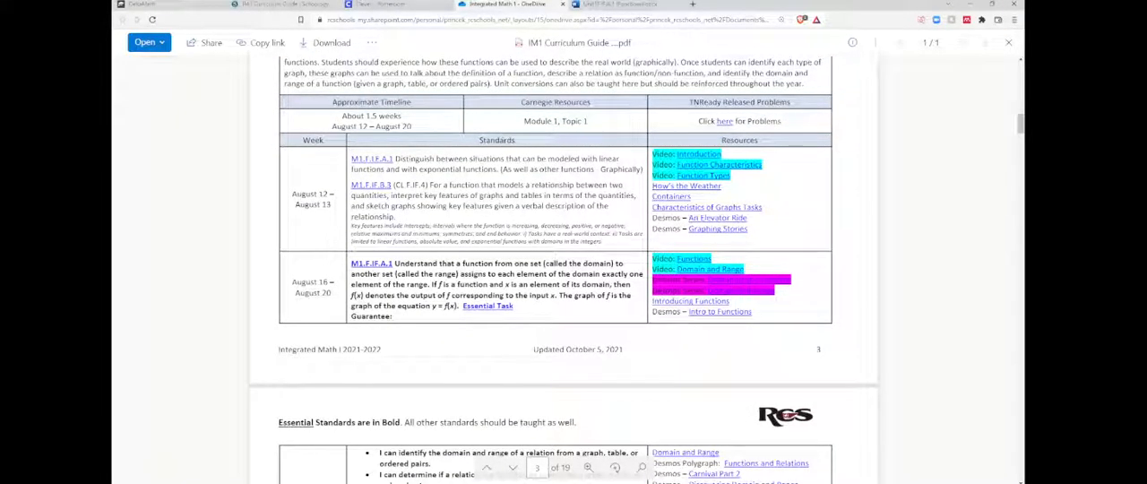
left_click_drag(394, 263, 439, 287)
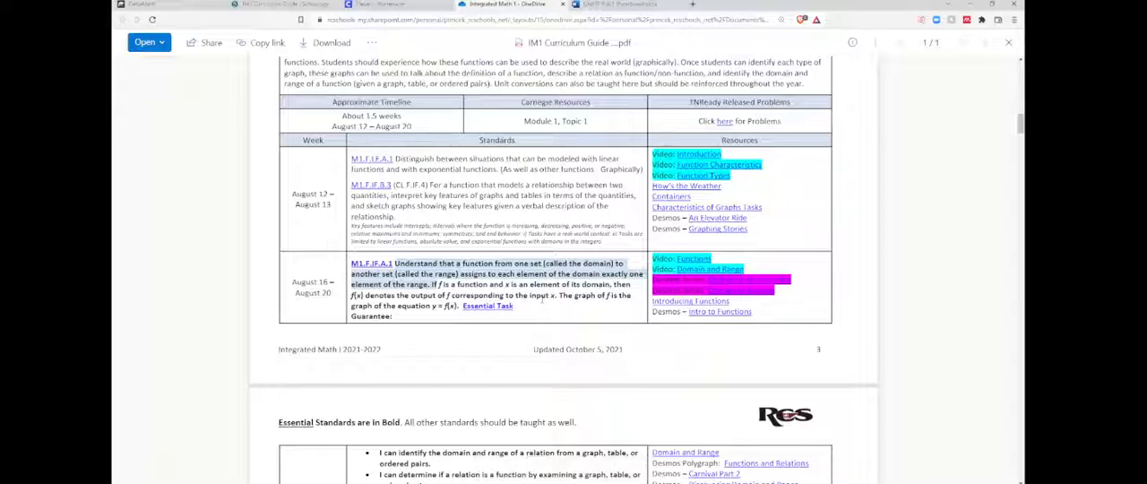
Switch to the Unit1F.IF.A.1 (Functions) Word document and review its lesson phases, function examples and practice questions against the curriculum guide.
left_click(619, 5)
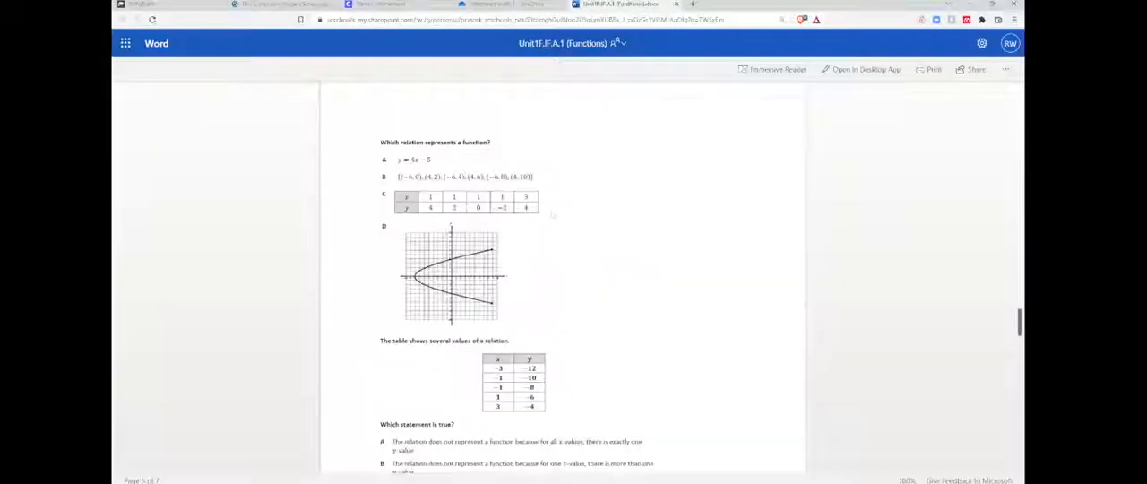
scroll(553, 221, "up", 15)
left_click(507, 4)
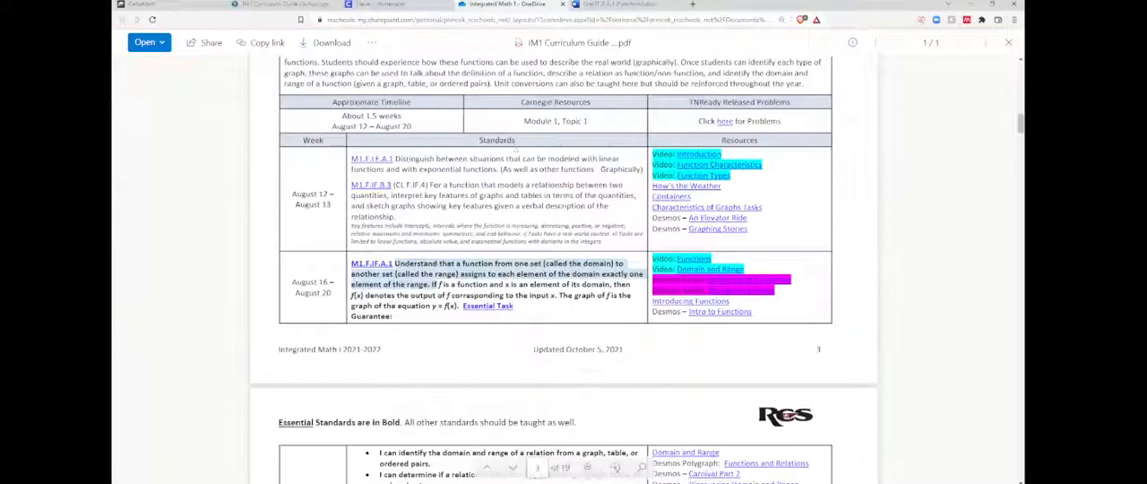
left_click(619, 5)
scroll(624, 306, "up", 10)
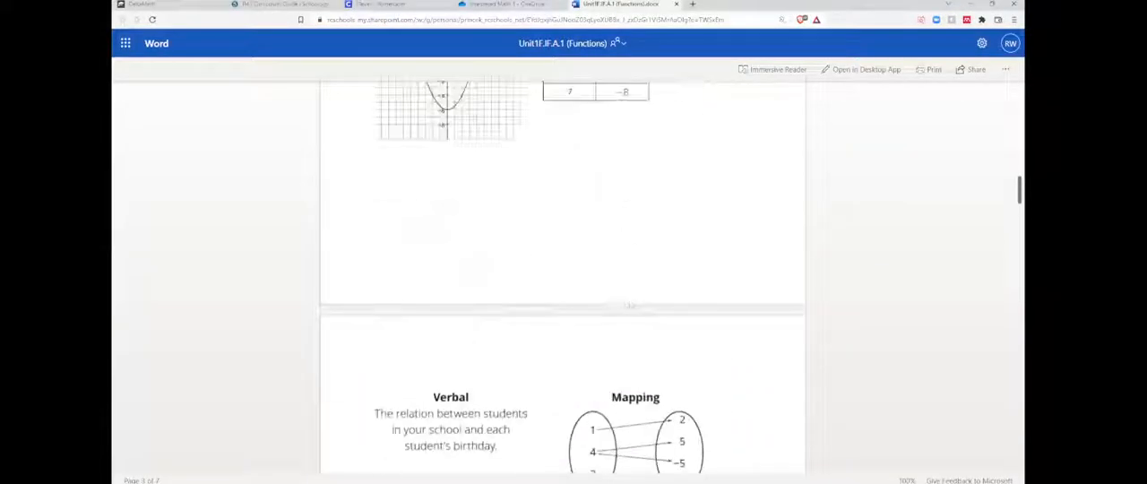
scroll(624, 307, "up", 10)
scroll(609, 332, "down", 15)
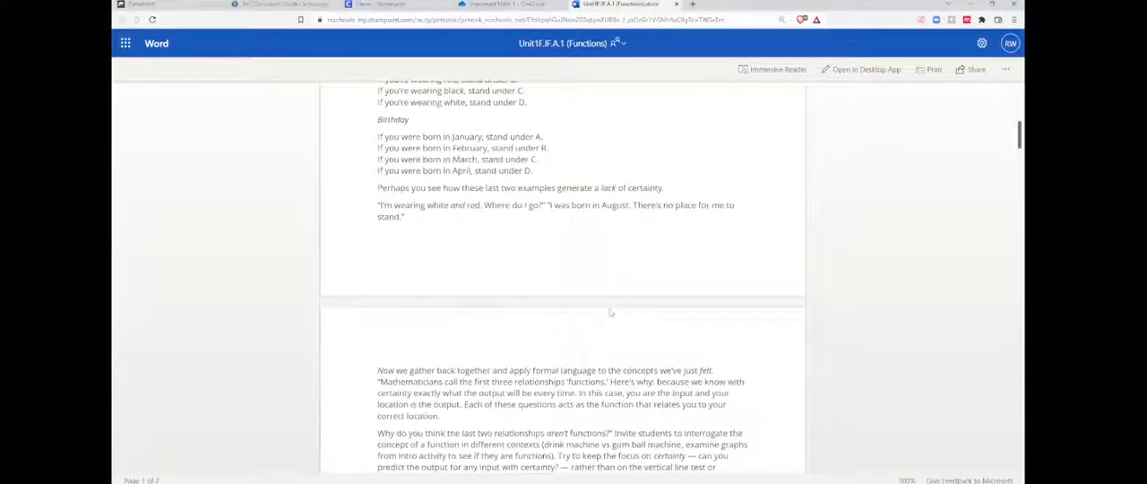
scroll(599, 354, "down", 20)
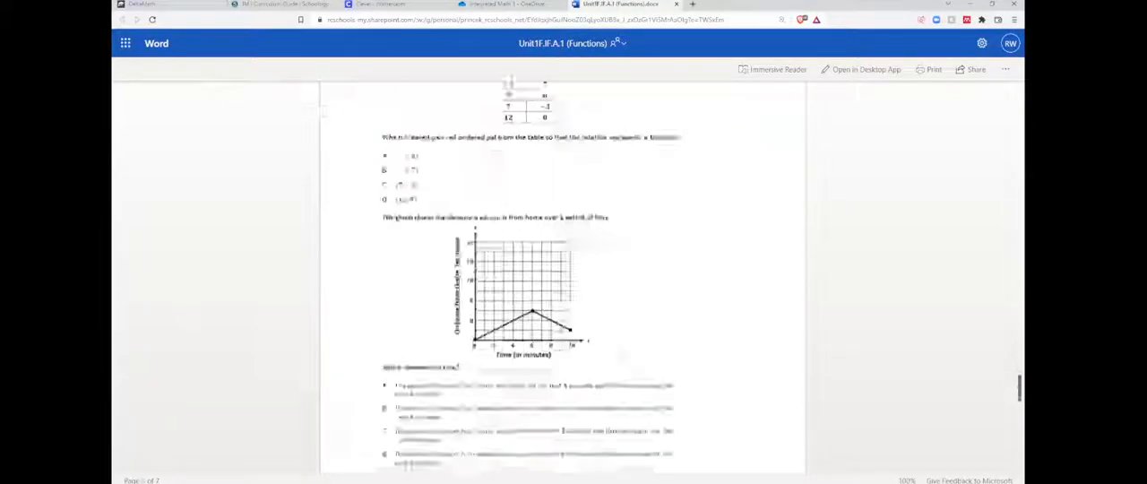
scroll(627, 348, "down", 20)
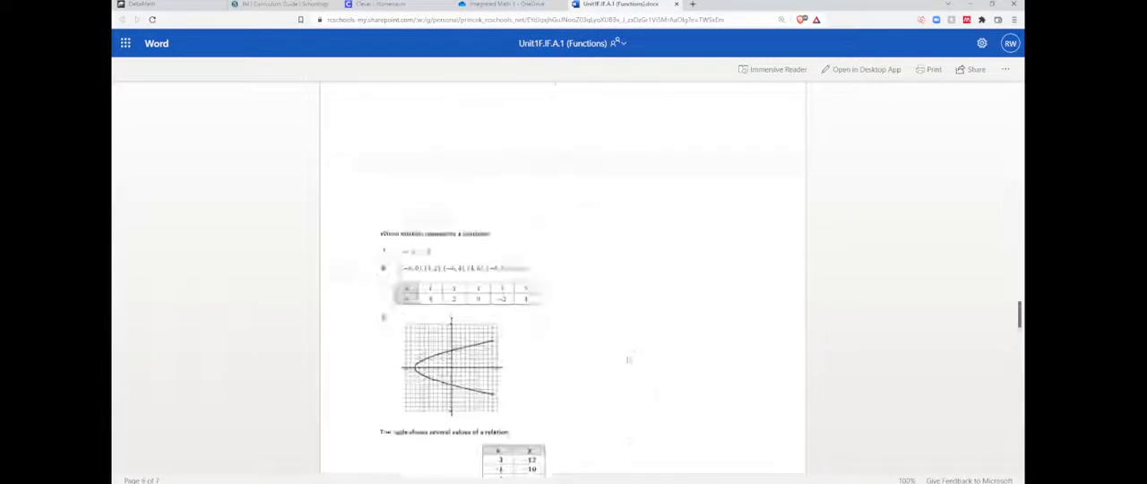
scroll(631, 355, "up", 20)
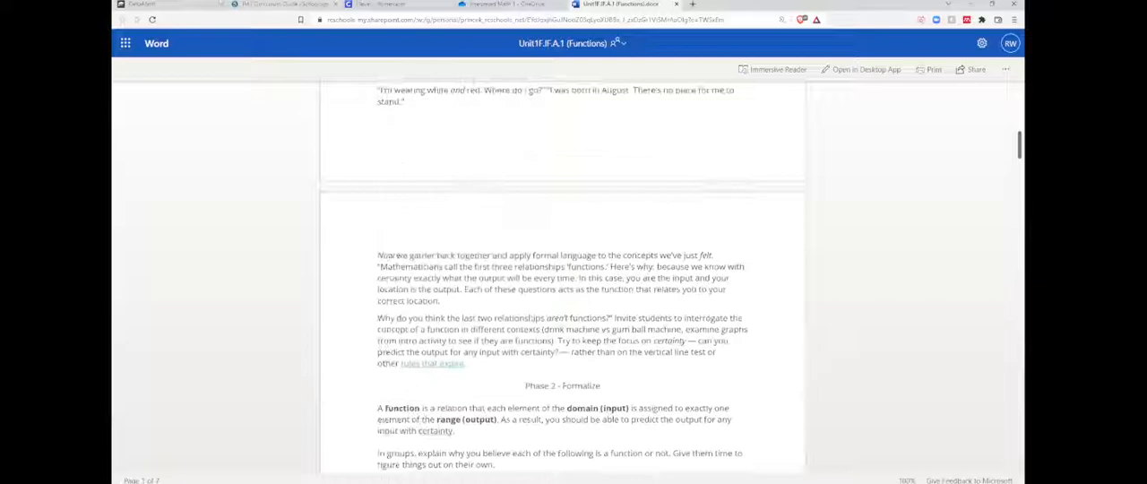
Return to DeltaMath, search the modules for "Function" and look through the matching skills.
left_click(183, 4)
left_click(569, 126)
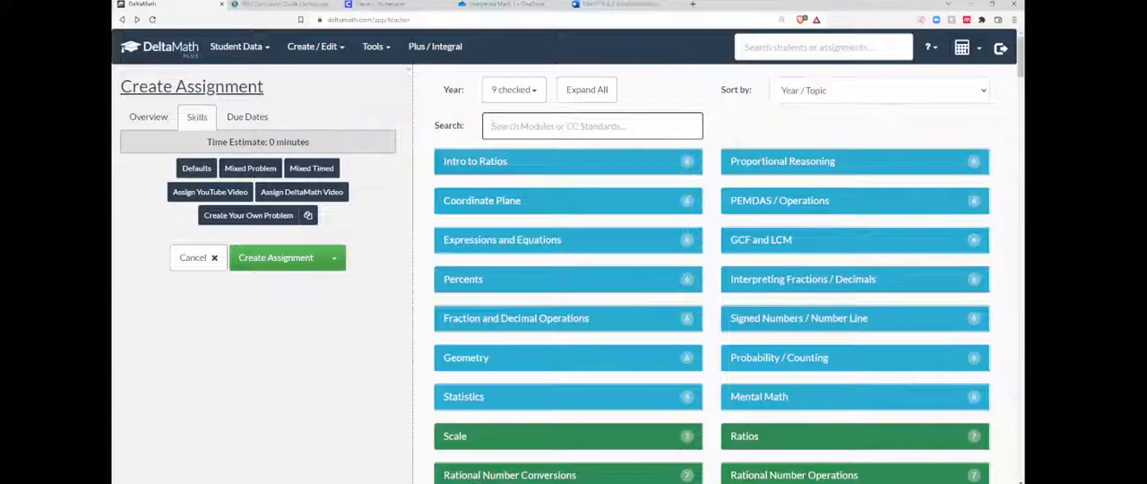
type("Function")
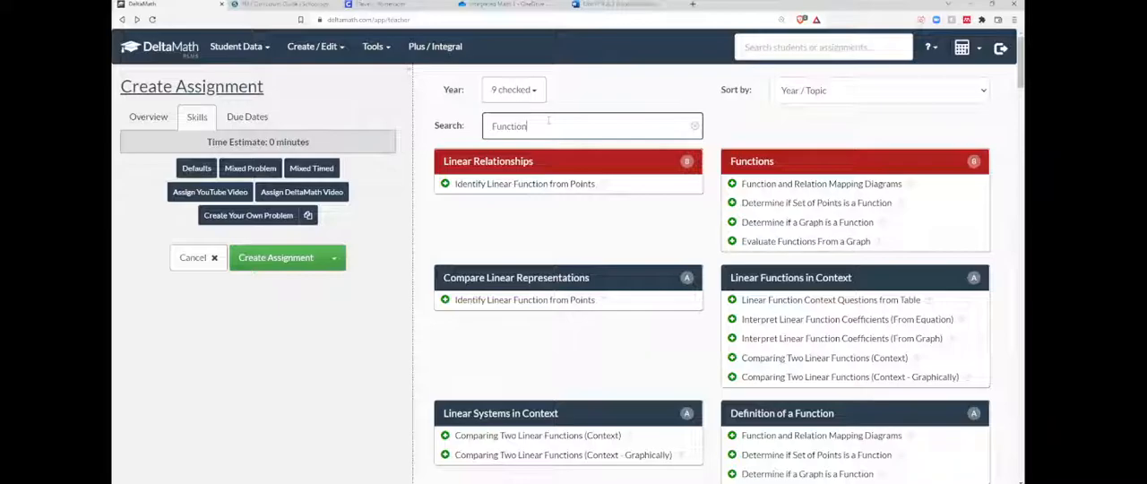
scroll(548, 119, "down", 15)
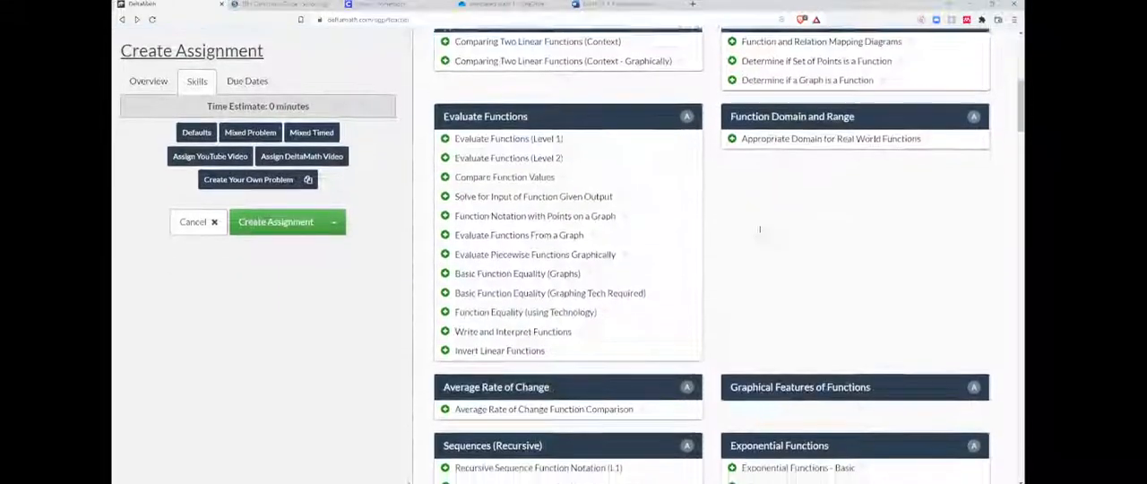
scroll(766, 285, "down", 20)
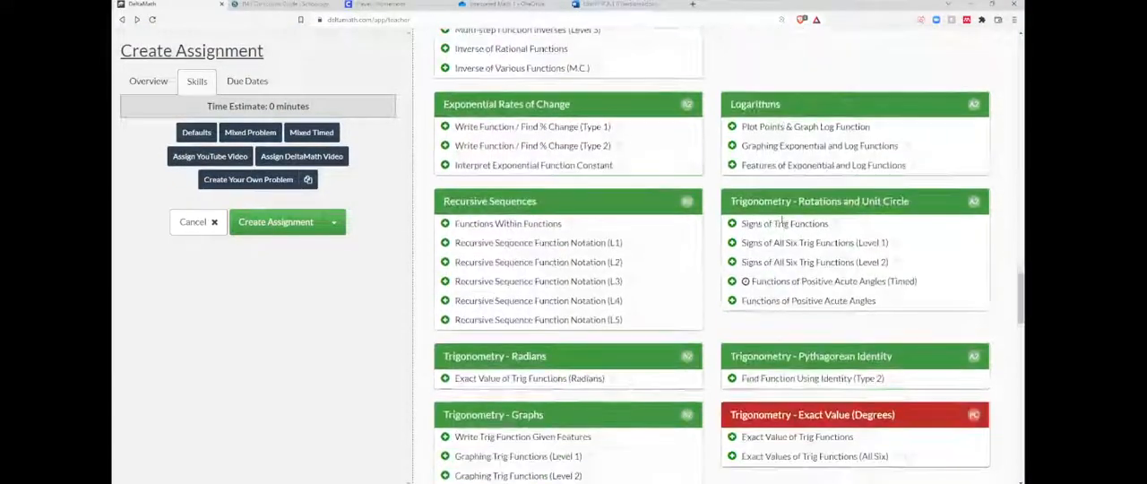
scroll(766, 285, "down", 4)
left_click_drag(1020, 441, 1002, 29)
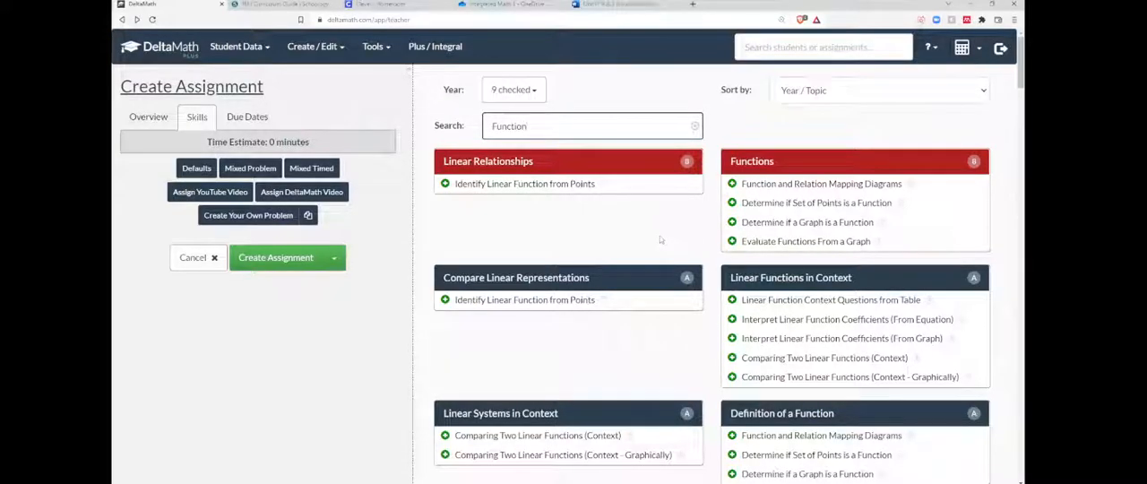
scroll(711, 212, "down", 10)
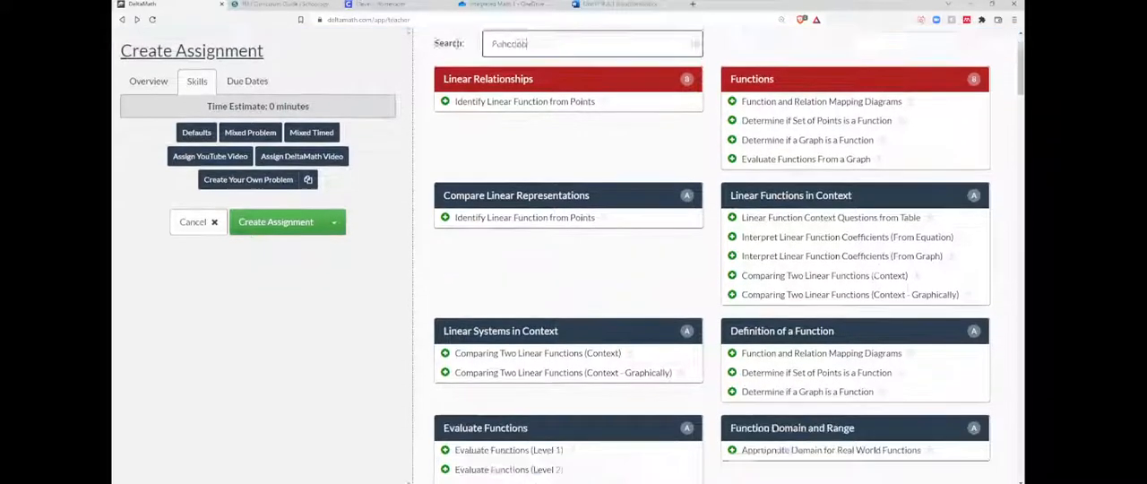
scroll(710, 211, "up", 12)
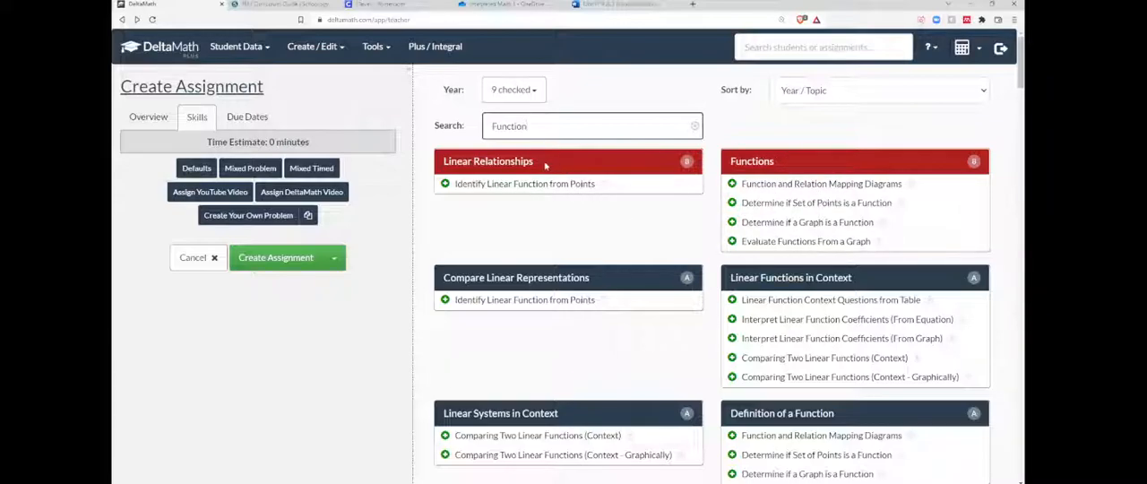
Expand the Linear Relationships module to view all its skills, and reduce it again to those matching the search.
left_click(506, 163)
left_click(504, 162)
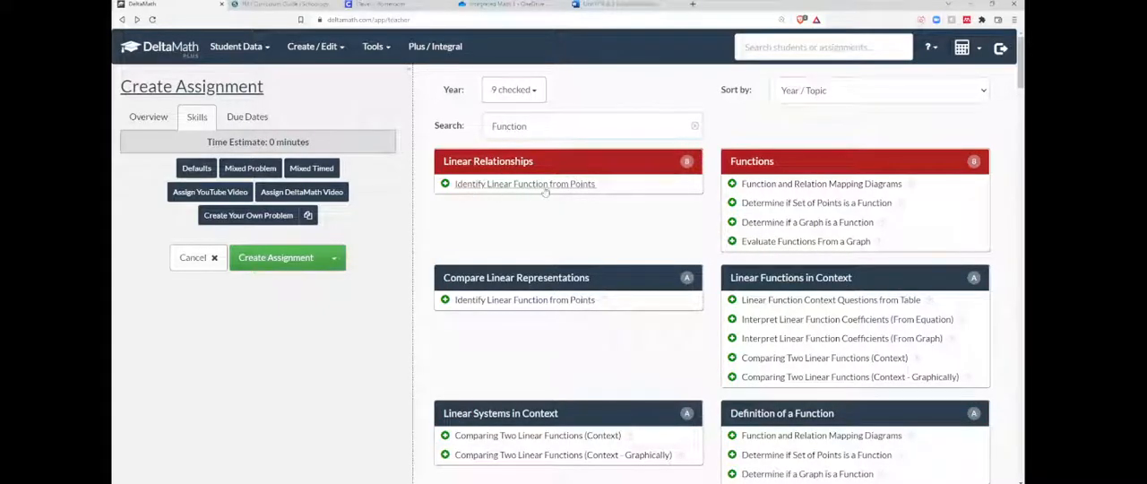
left_click(489, 164)
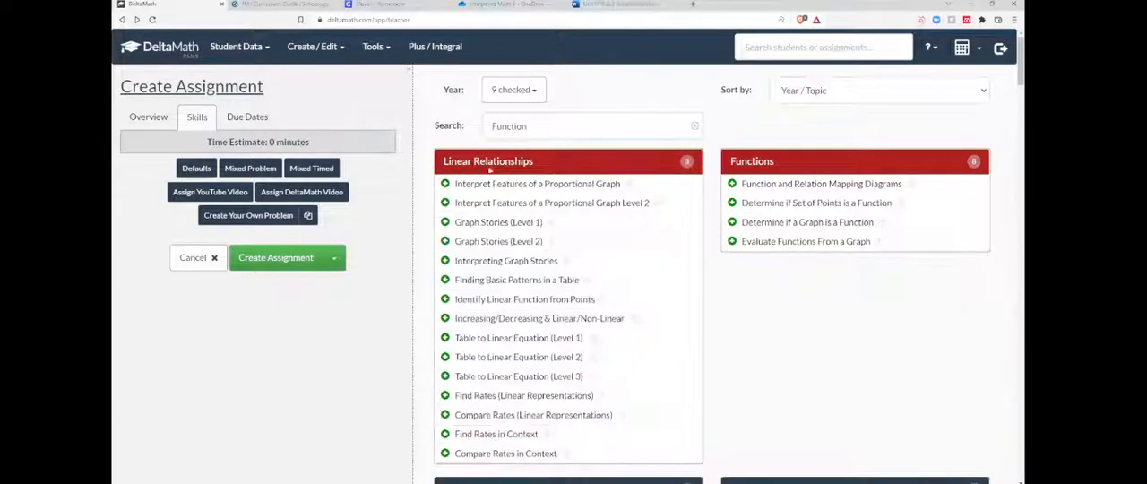
left_click(536, 167)
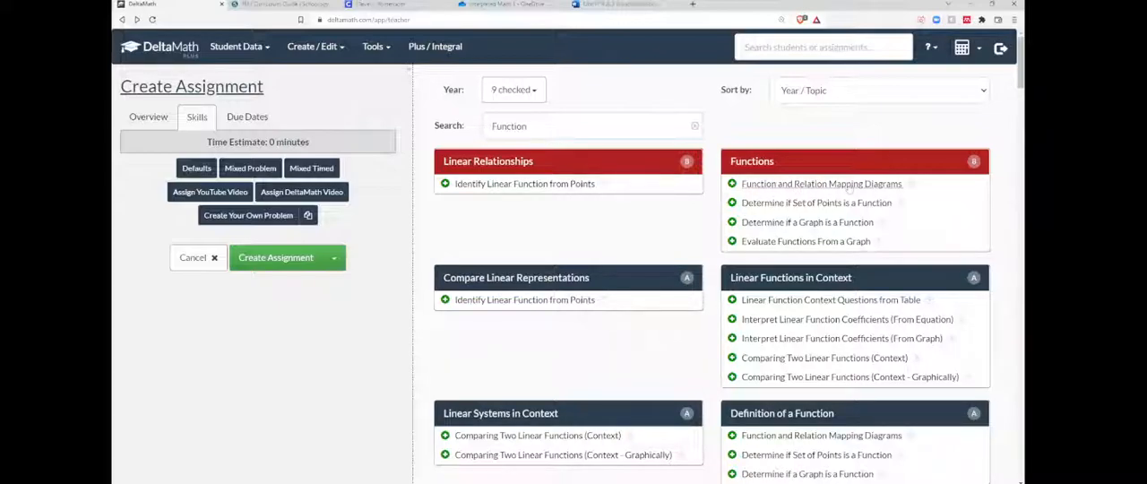
Switch to the Functions Word document and examine its mapping diagram example.
left_click(614, 6)
scroll(607, 262, "down", 7)
scroll(604, 261, "down", 5)
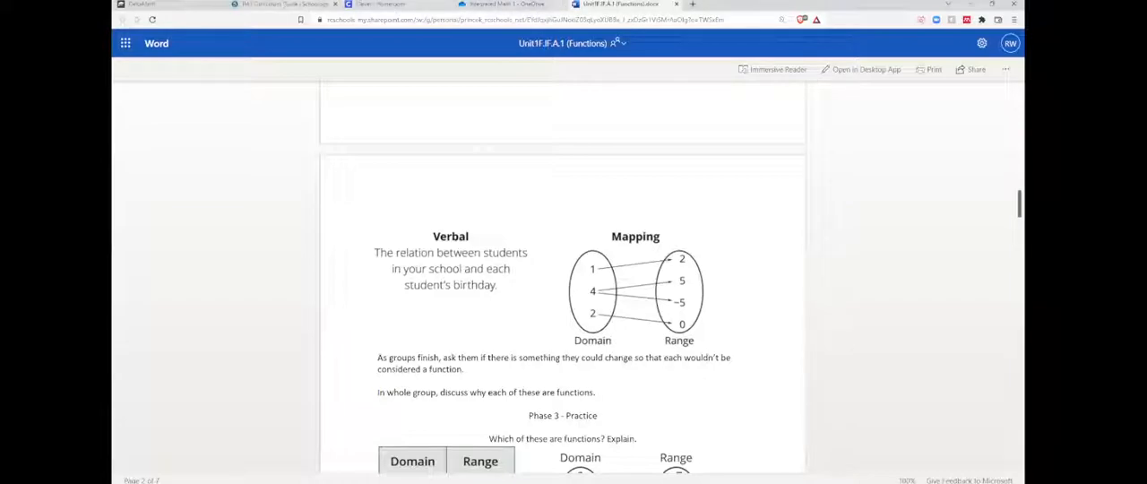
Return to DeltaMath and preview the sample problem for the Function and Relation Mapping Diagrams skill in the Functions module.
left_click(170, 5)
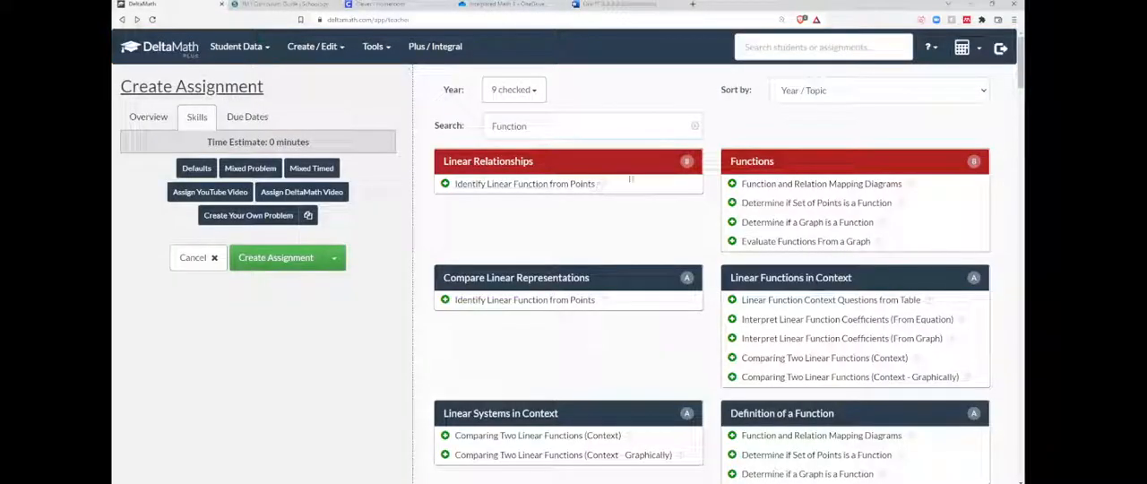
left_click(796, 185)
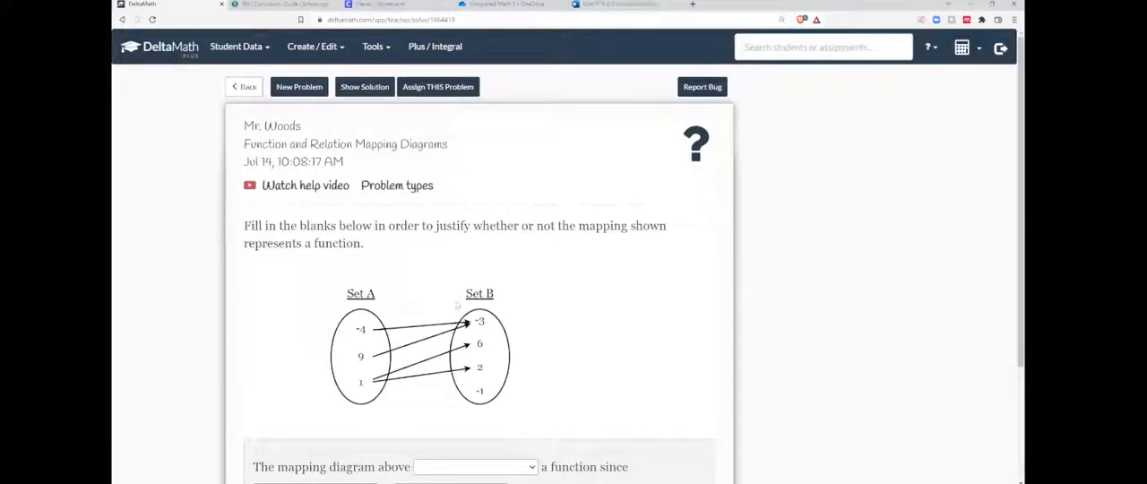
scroll(409, 265, "down", 3)
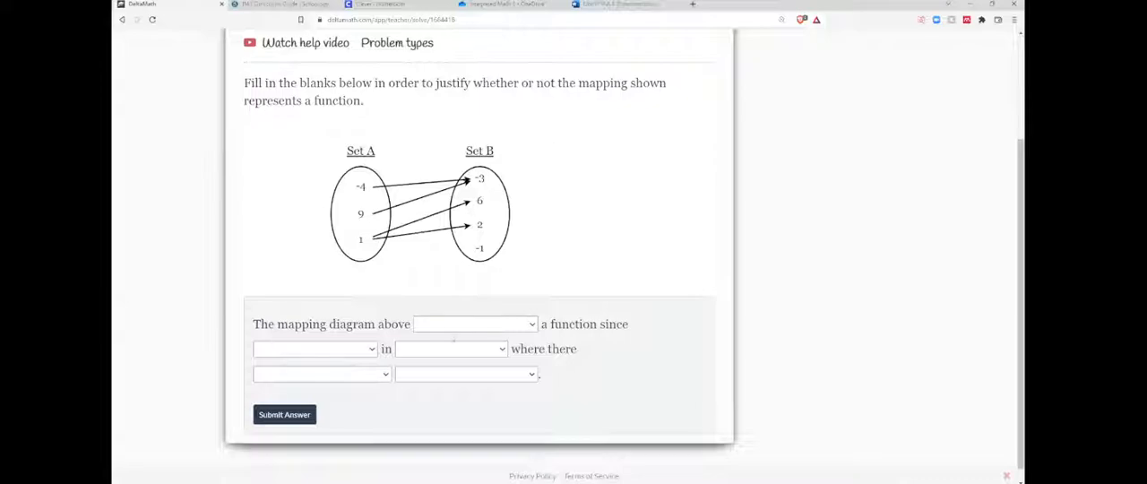
Examine the answer choices for the blanks in the sample mapping diagram problem.
left_click(465, 328)
double_click(574, 283)
left_click(521, 308)
scroll(448, 184, "up", 2)
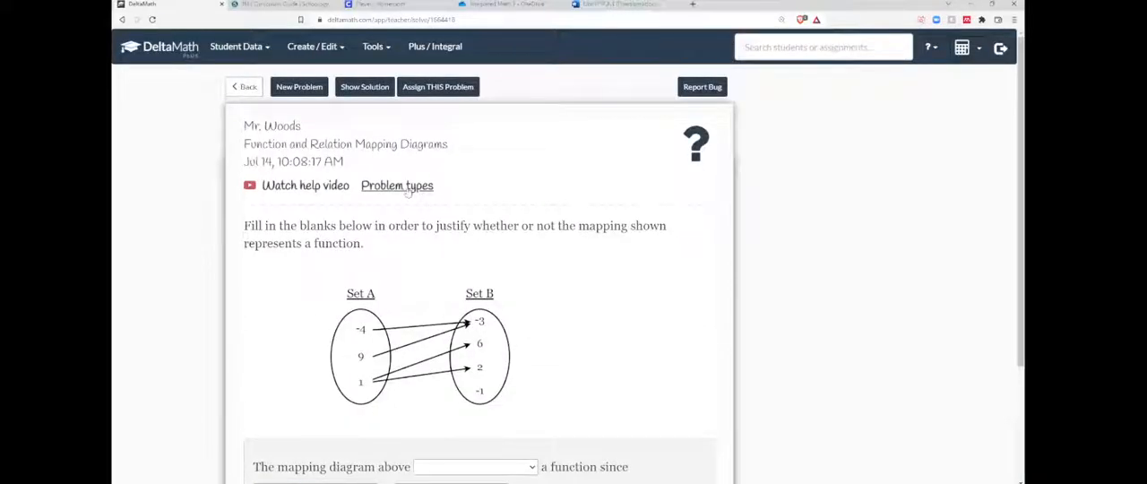
Return to the assignment and add the Function and Relation Mapping Diagrams skill from the Functions module.
left_click(242, 86)
left_click(731, 183)
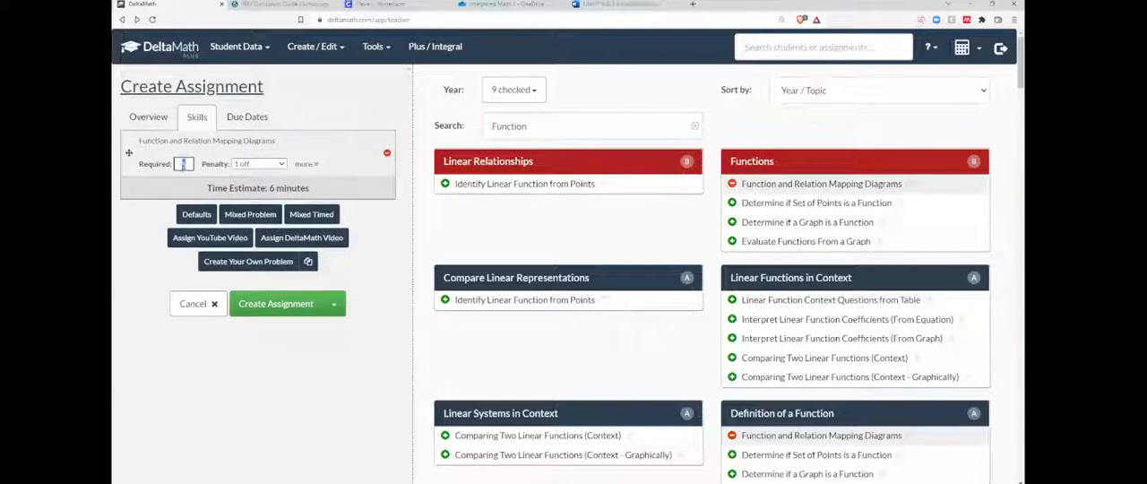
left_click_drag(187, 164, 180, 177)
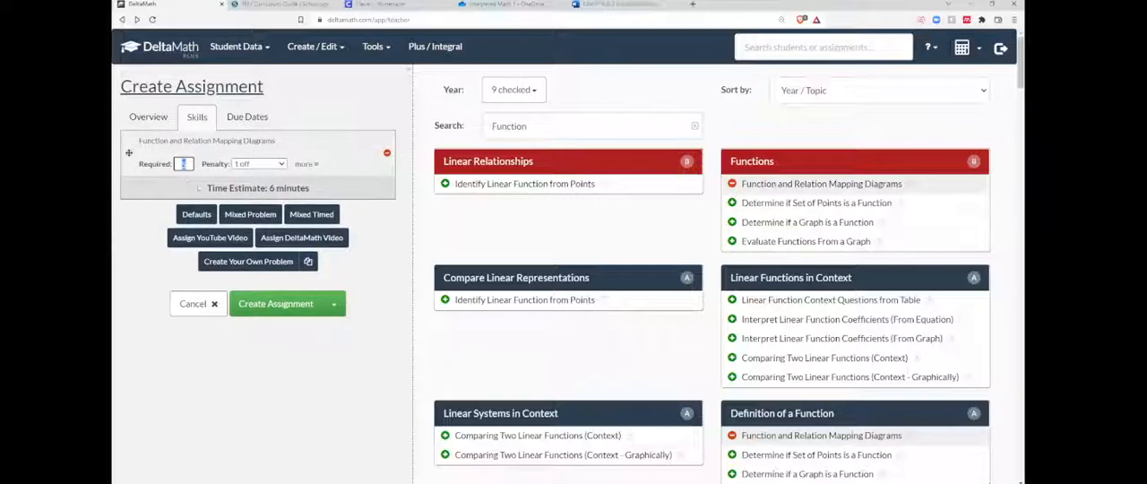
Switch to the IM1 Curriculum Guide PDF and review standard M1.F.IF.A.1 with its learning targets.
left_click(503, 4)
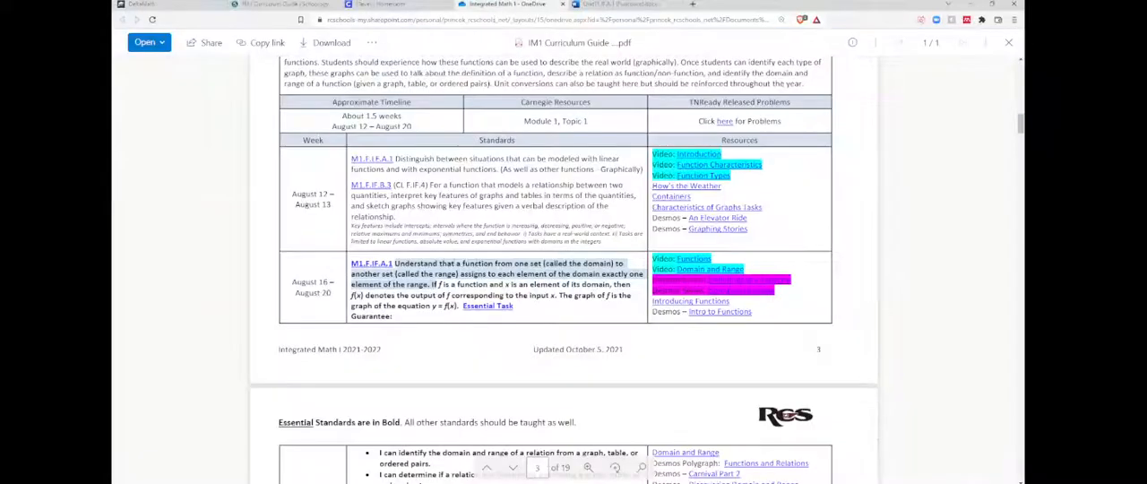
scroll(563, 268, "down", 3)
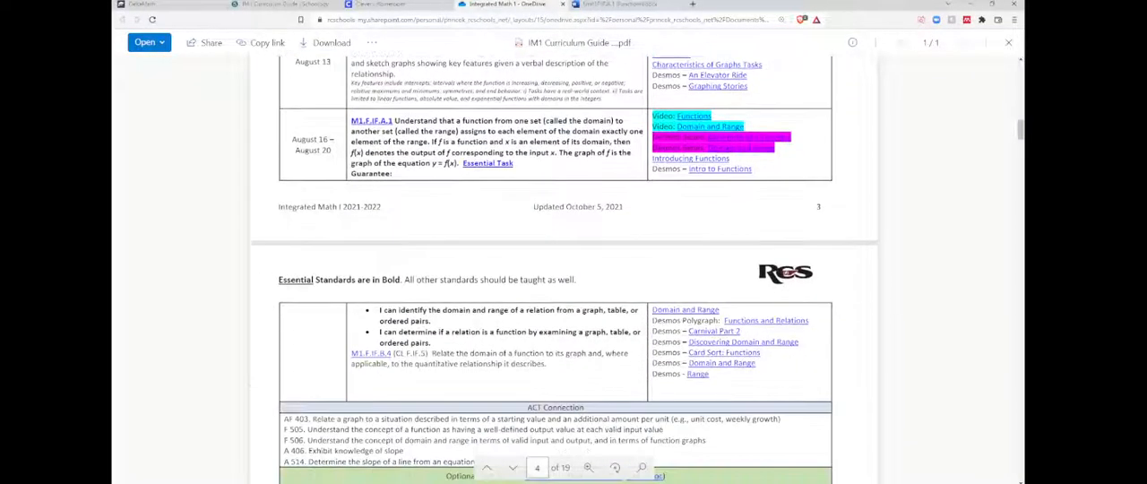
scroll(563, 268, "up", 2)
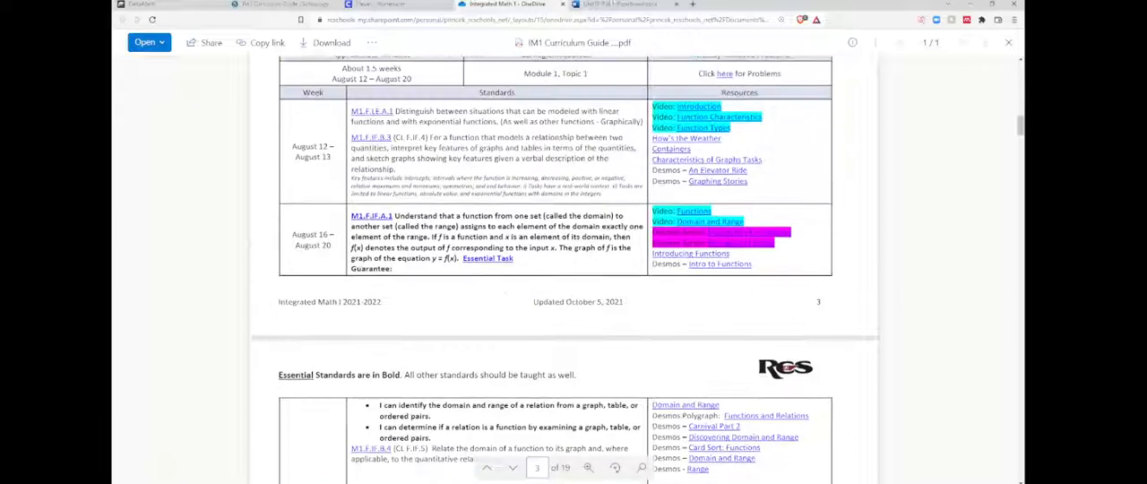
Return to DeltaMath and set the required number of Function and Relation Mapping Diagrams problems to 10.
left_click(166, 7)
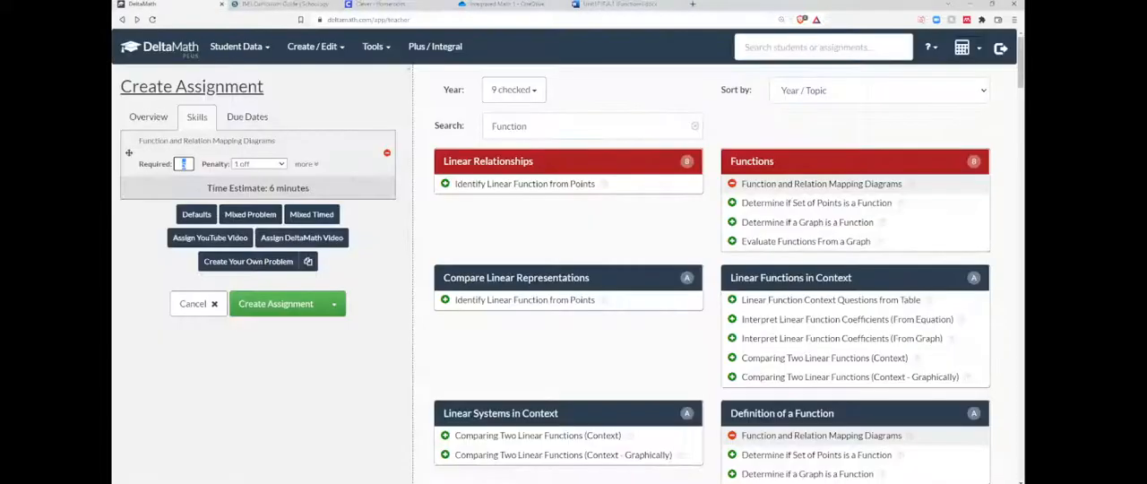
type("10")
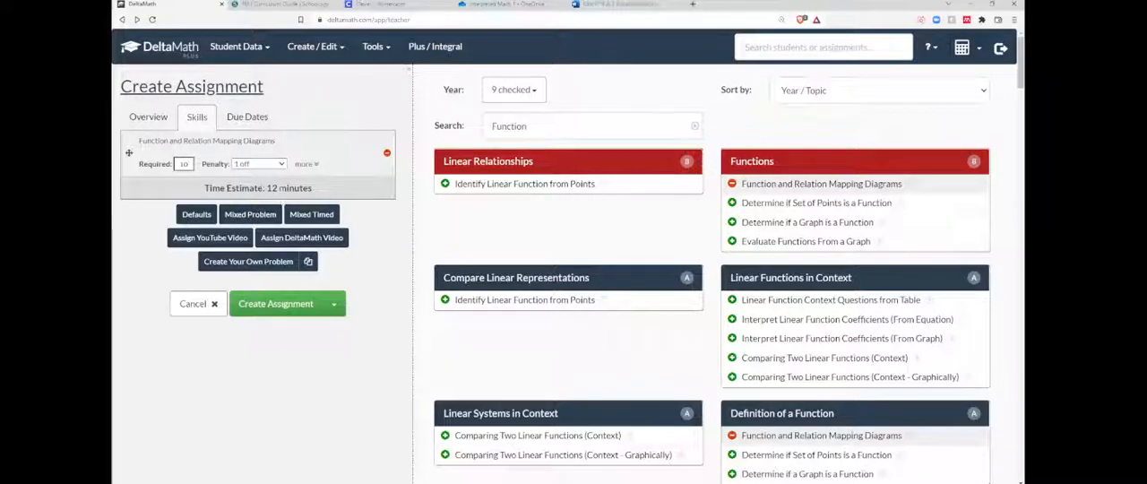
Expand the skill's additional settings and look through the Max Problems and Show Example choices.
mouse_move(266, 190)
left_click(303, 165)
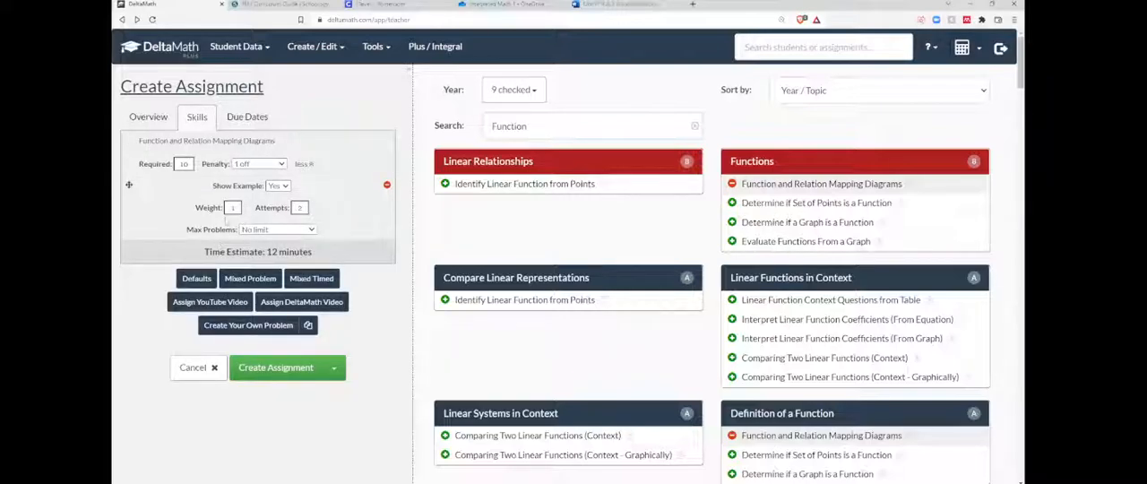
left_click(296, 230)
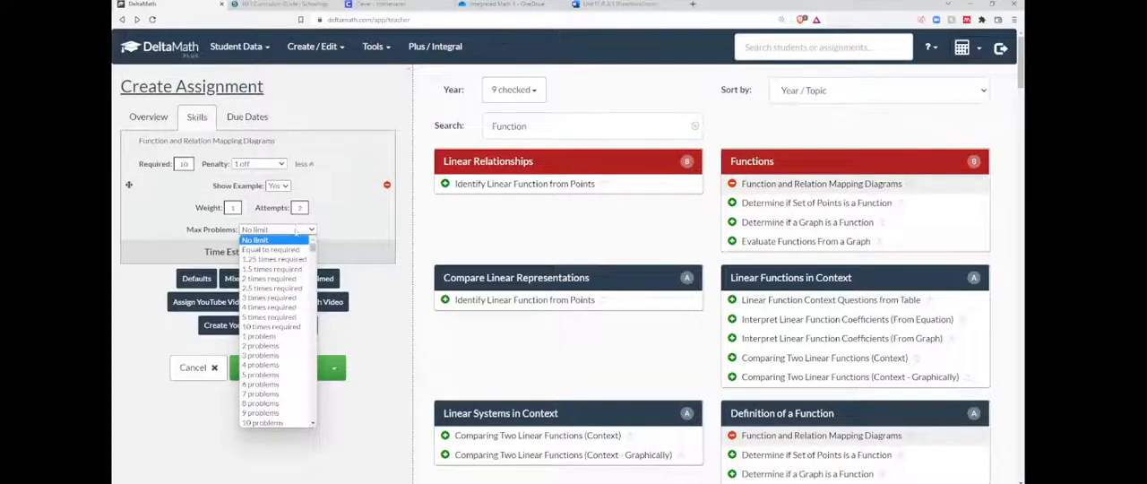
key("Escape")
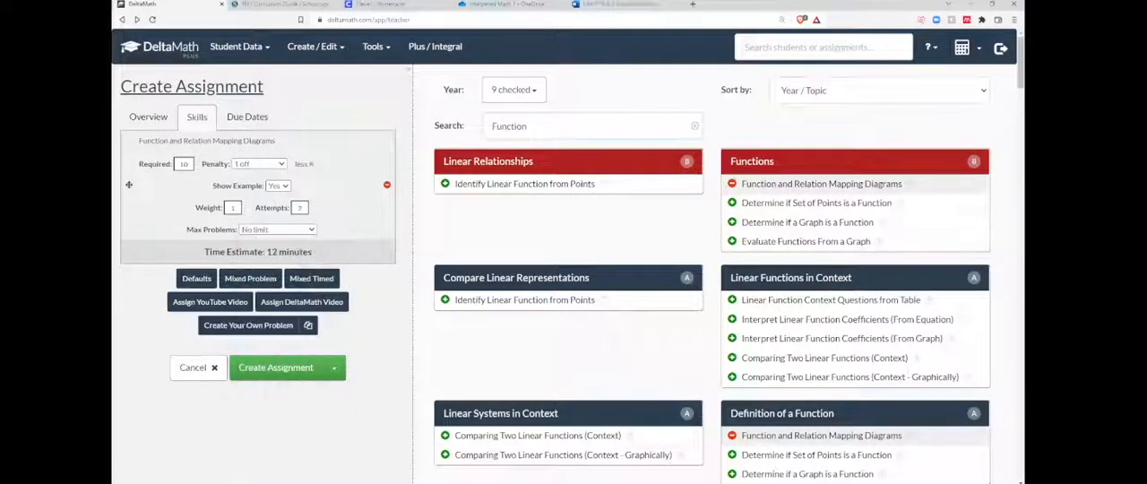
left_click(284, 187)
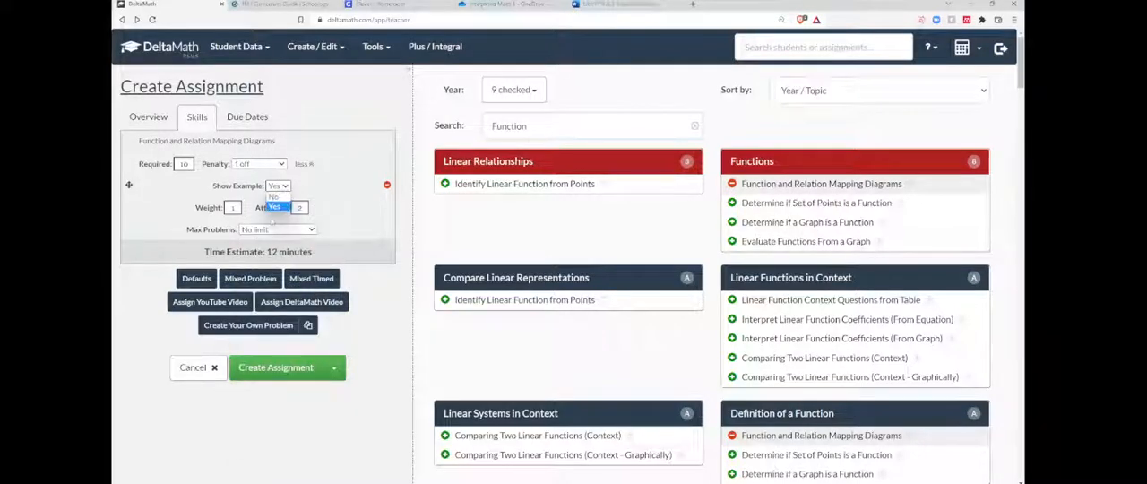
left_click(347, 217)
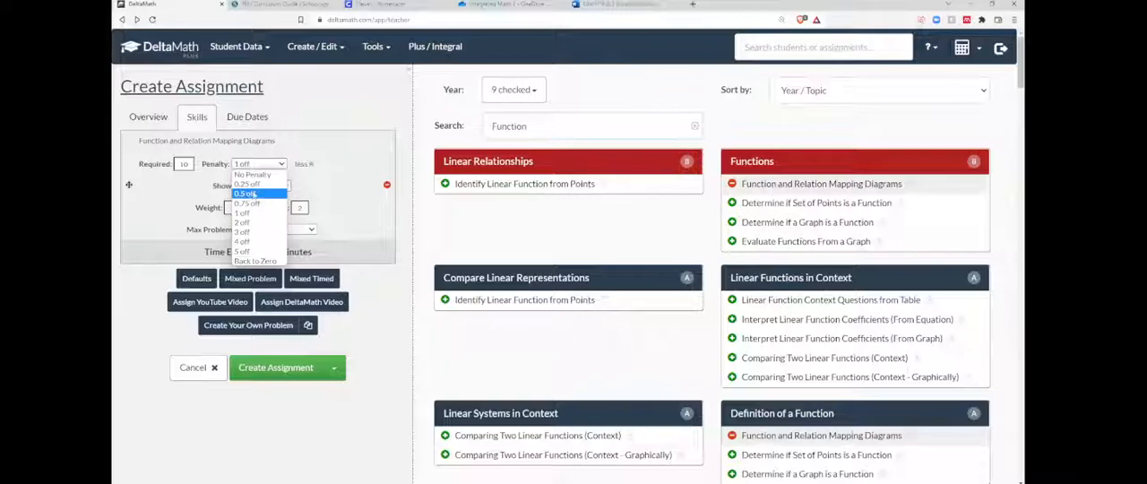
Look through the skill's penalty choices and collapse its additional settings.
left_click(315, 186)
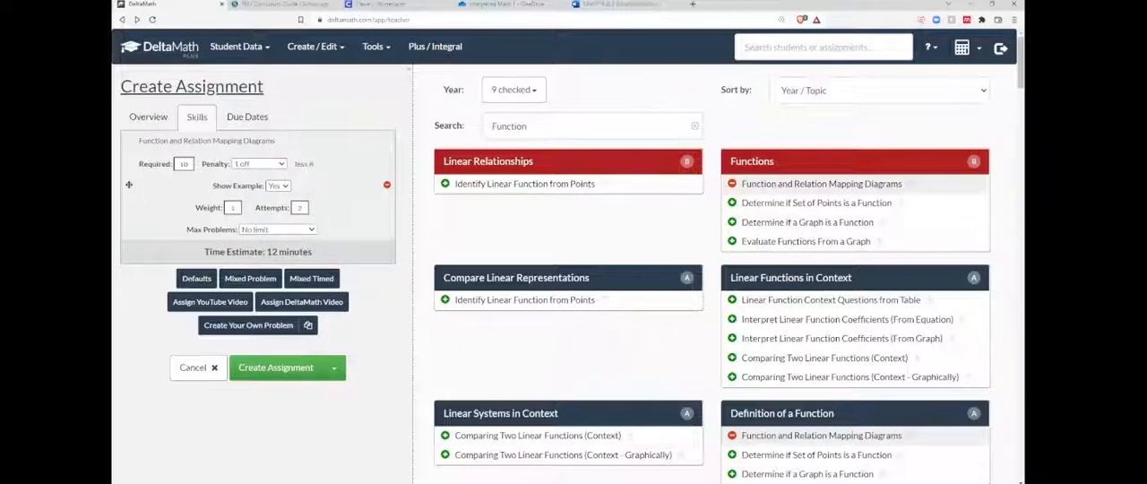
left_click(259, 164)
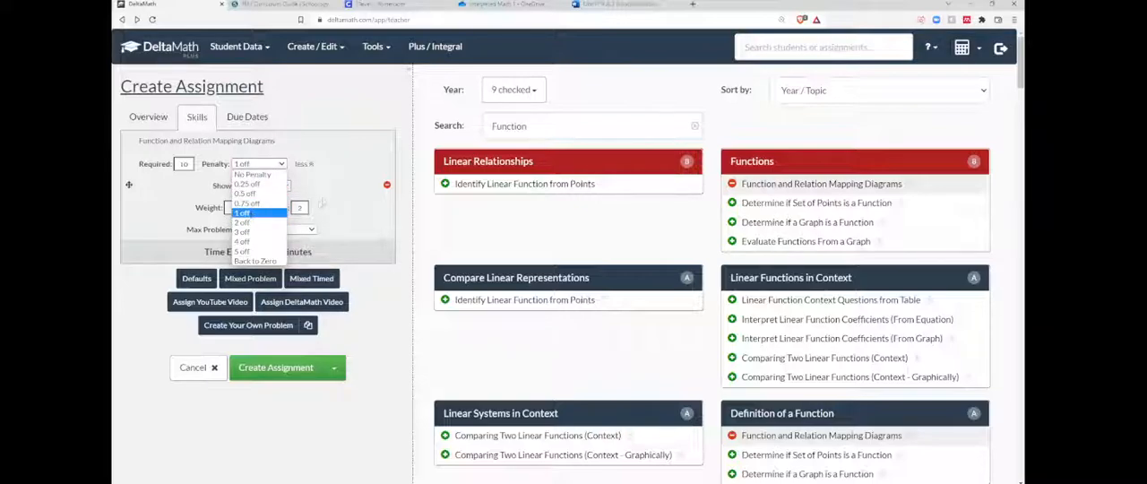
left_click(320, 204)
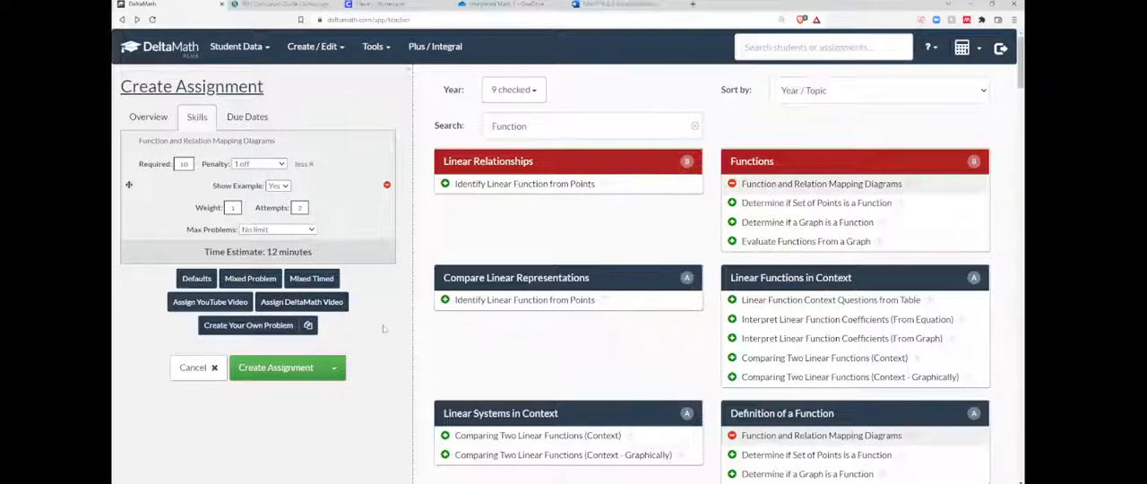
left_click(304, 165)
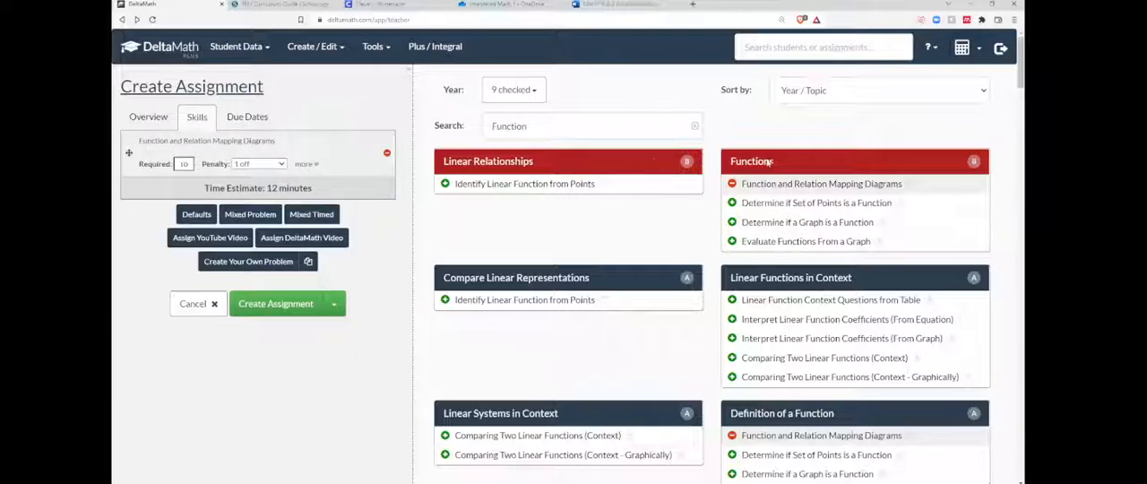
Preview the assigned skill with a newly generated sample problem, and return to the assignment.
left_click(230, 143)
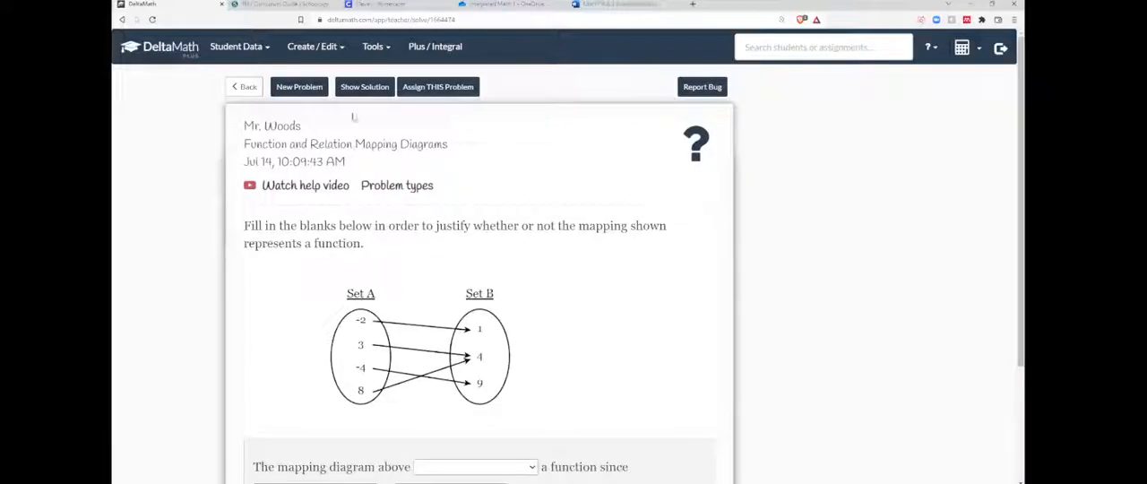
left_click(299, 87)
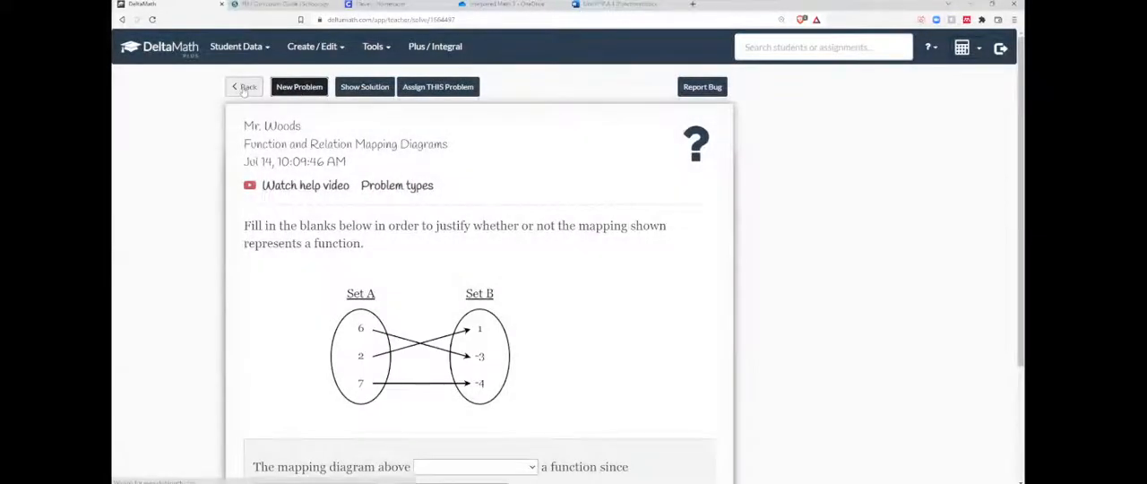
left_click(246, 87)
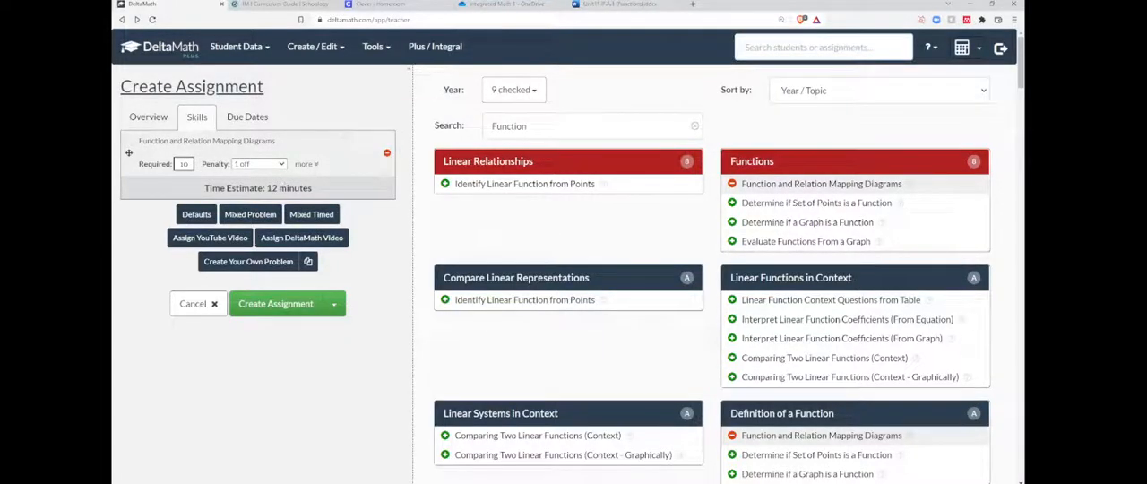
Generate new sample problems for Function and Relation Mapping Diagrams and assign the specific one with 0, -4 and 8 in Set A.
left_click(833, 184)
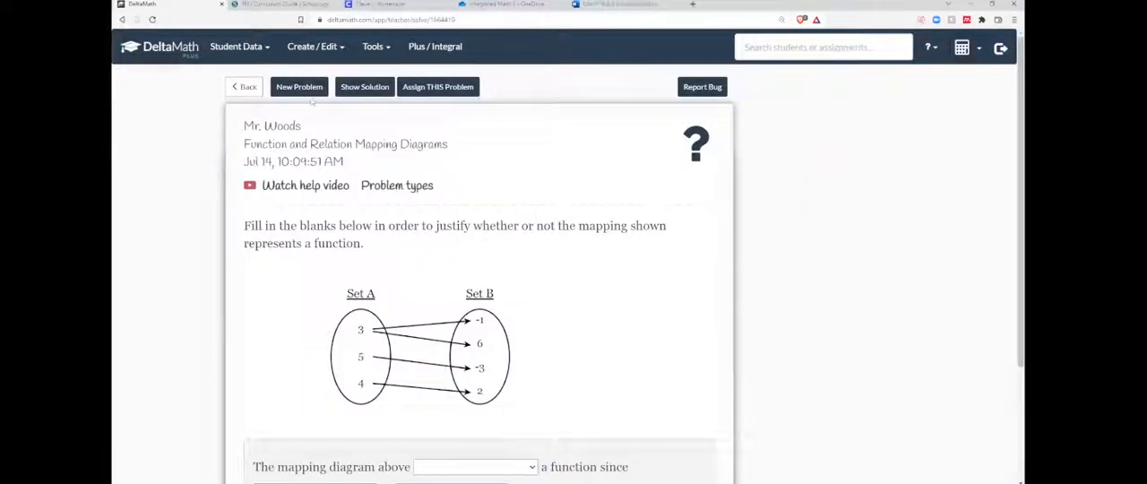
left_click(313, 92)
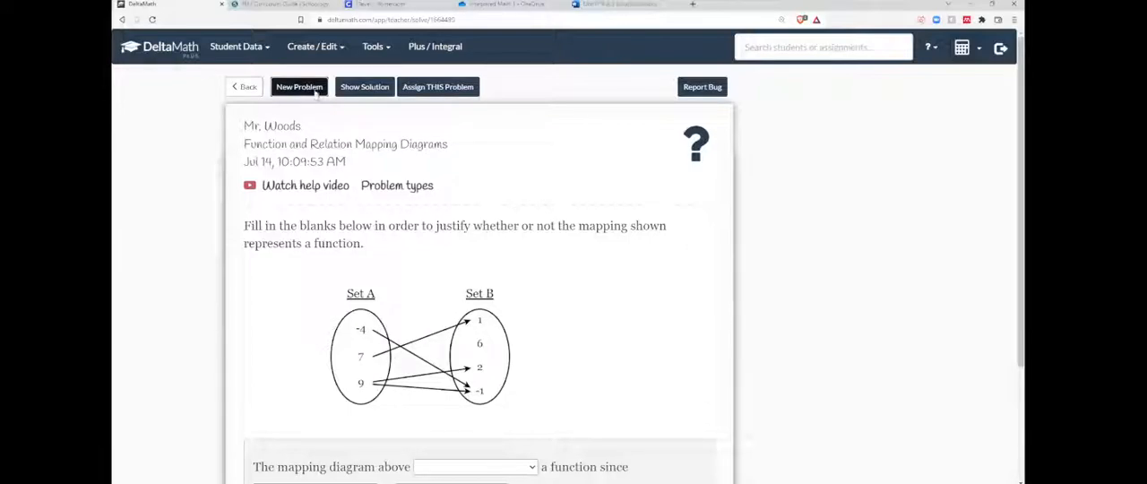
left_click(313, 89)
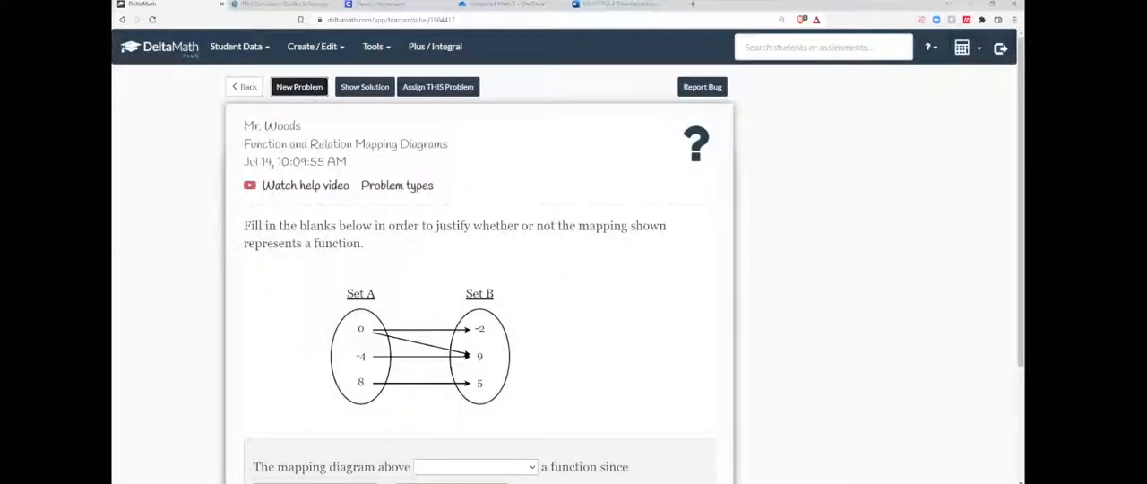
scroll(518, 265, "down", 3)
scroll(492, 198, "up", 3)
left_click(448, 89)
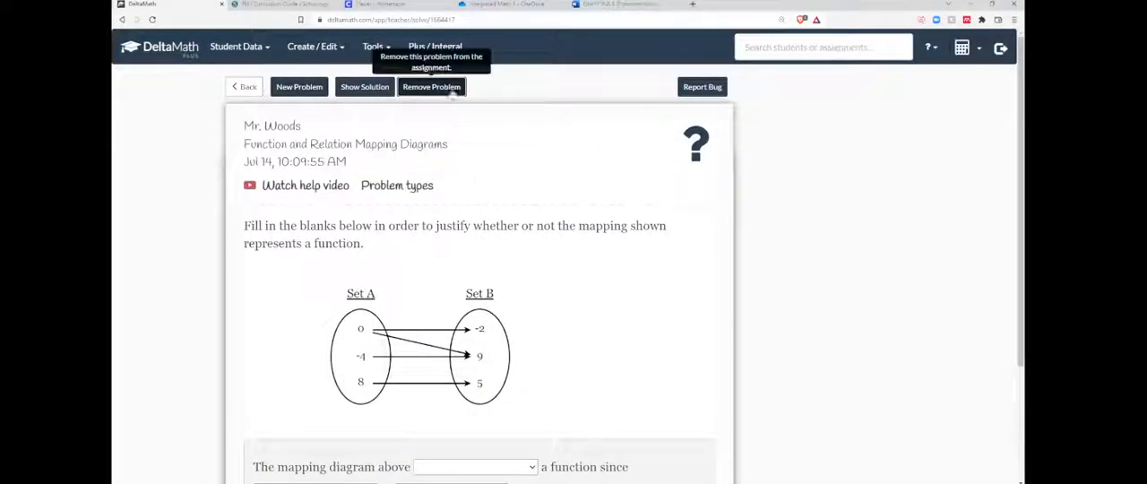
Check the answer choices for the blanks in the assigned single problem, and return to the assignment.
scroll(448, 89, "down", 3)
left_click(528, 325)
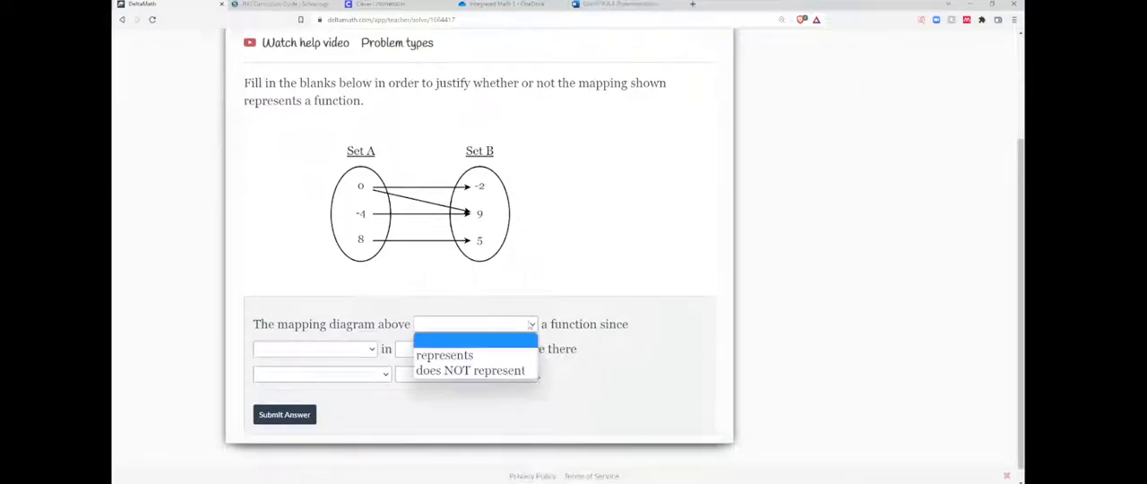
left_click(340, 350)
left_click(461, 349)
left_click(656, 300)
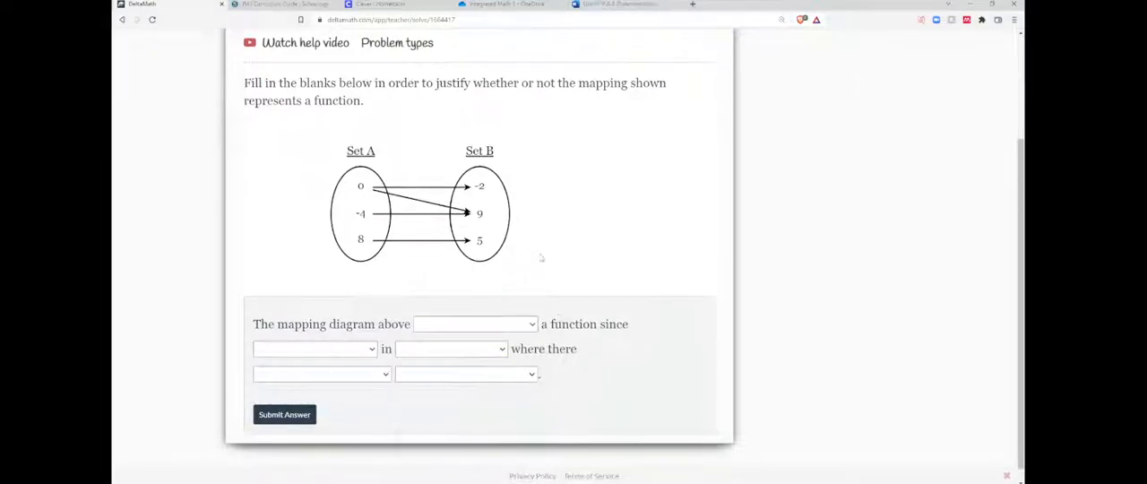
scroll(543, 258, "up", 3)
left_click(245, 86)
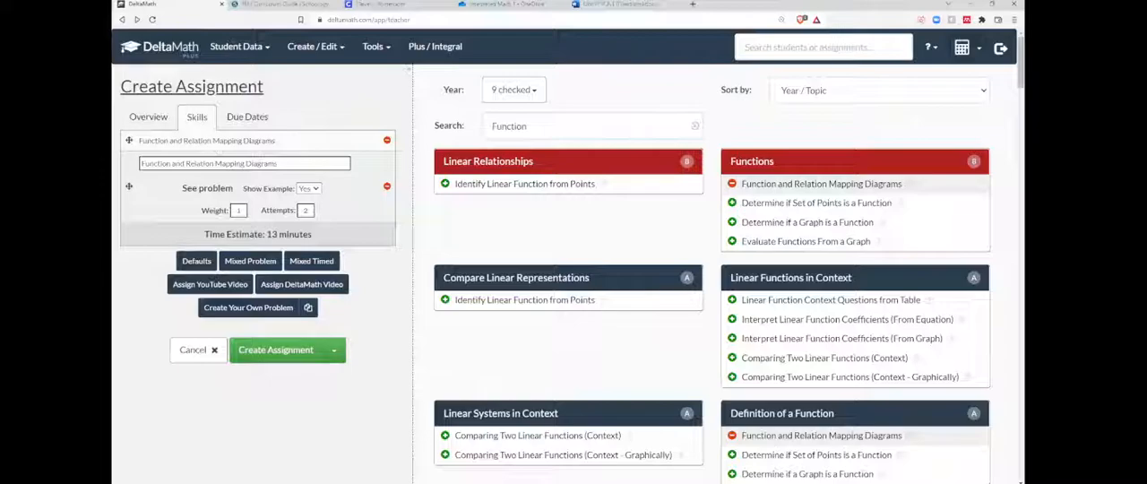
Compare the settings of the regular Function and Relation Mapping Diagrams skill with those of its single-problem entry.
left_click(148, 117)
left_click(197, 118)
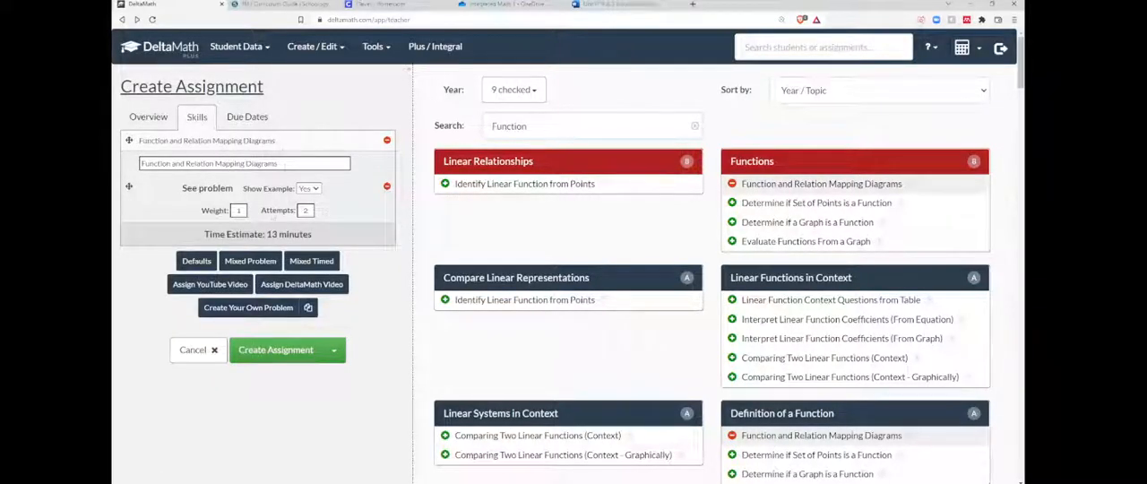
left_click(285, 146)
left_click(285, 146)
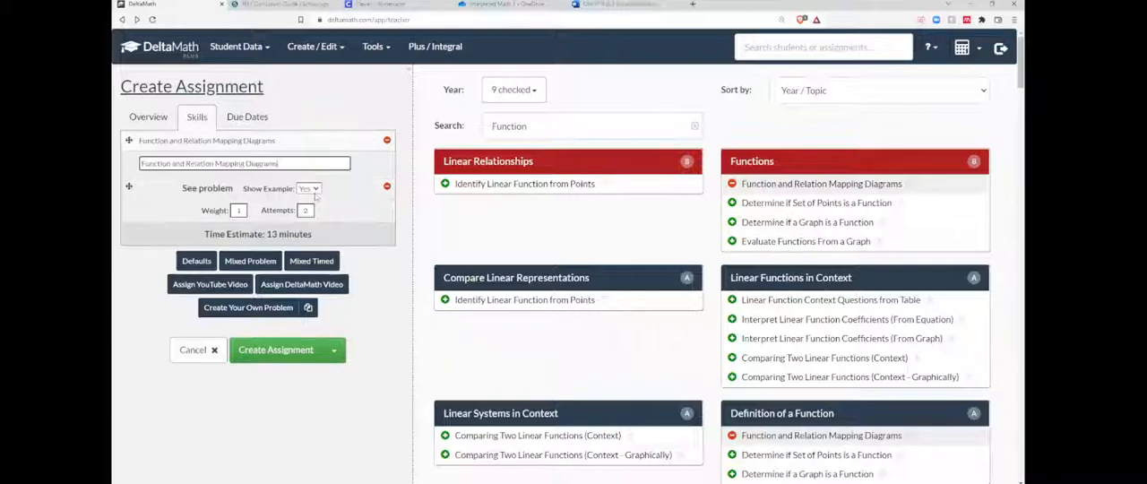
left_click(314, 143)
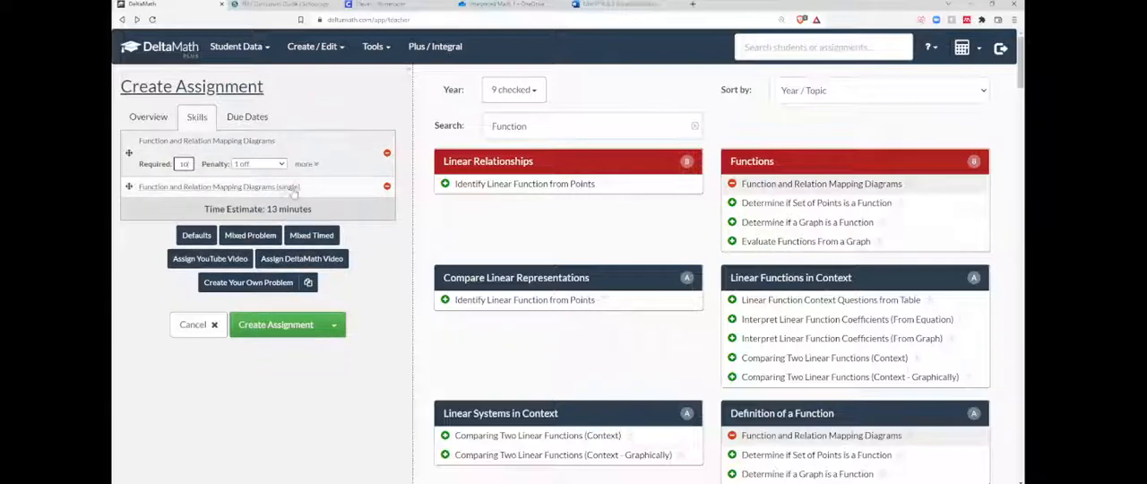
left_click(335, 190)
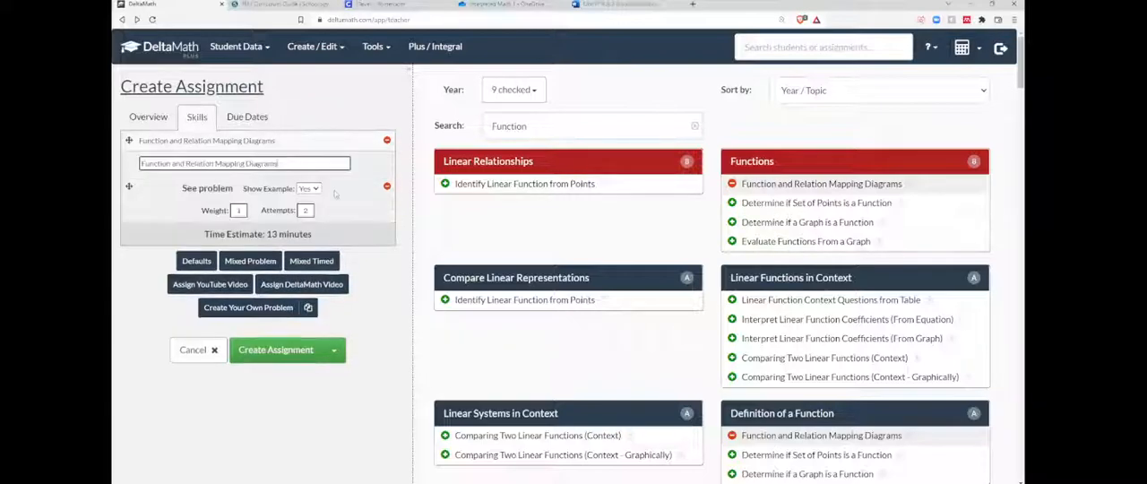
Set the required number of problems for the regular Function and Relation Mapping Diagrams skill to 3.
left_click(325, 261)
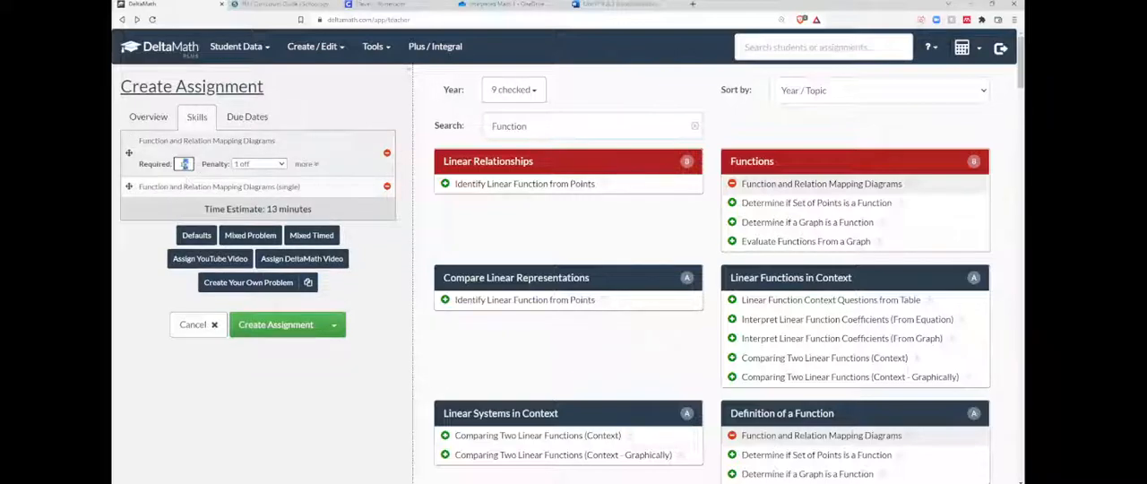
type("3")
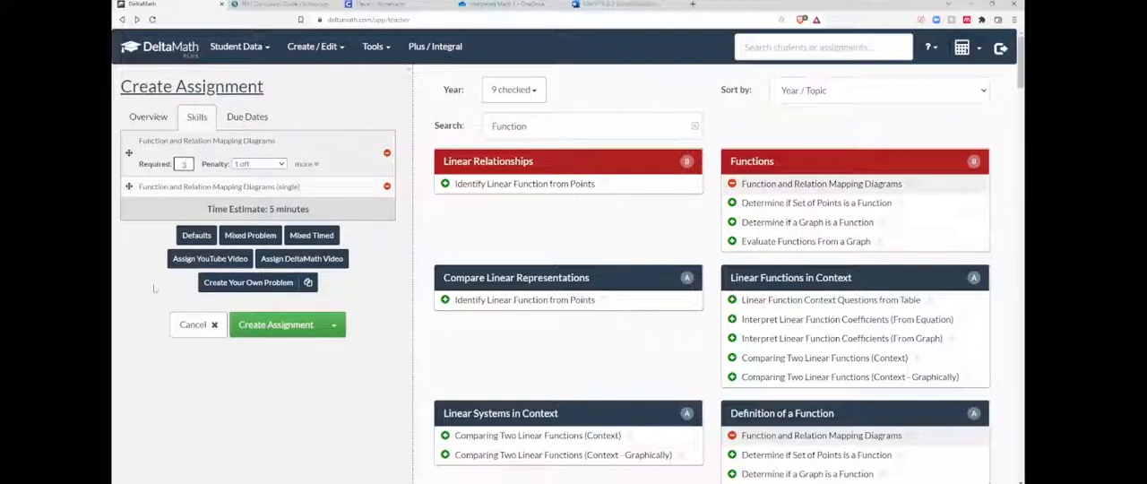
Expand the single Function and Relation Mapping Diagrams entry and view its assigned problem.
left_click(242, 188)
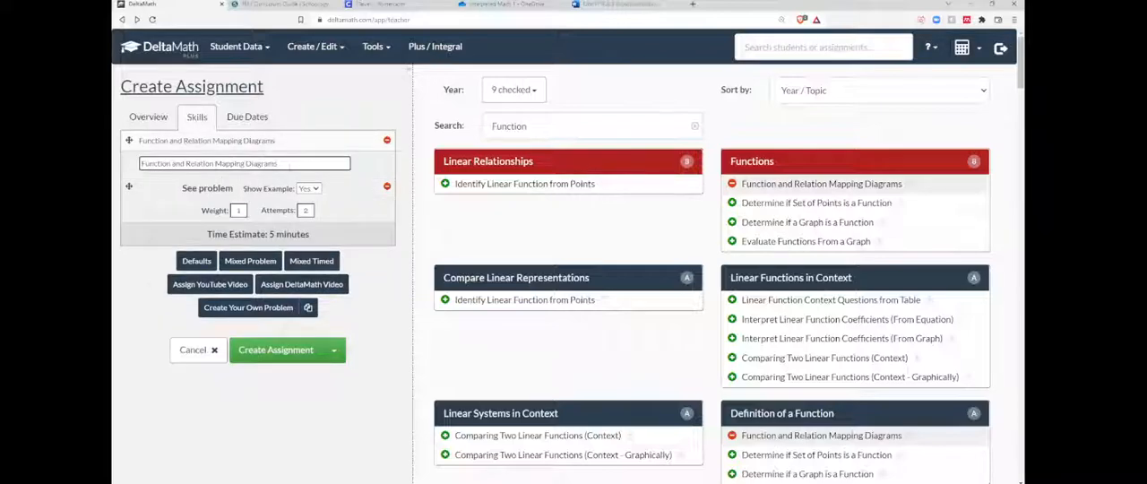
left_click(207, 188)
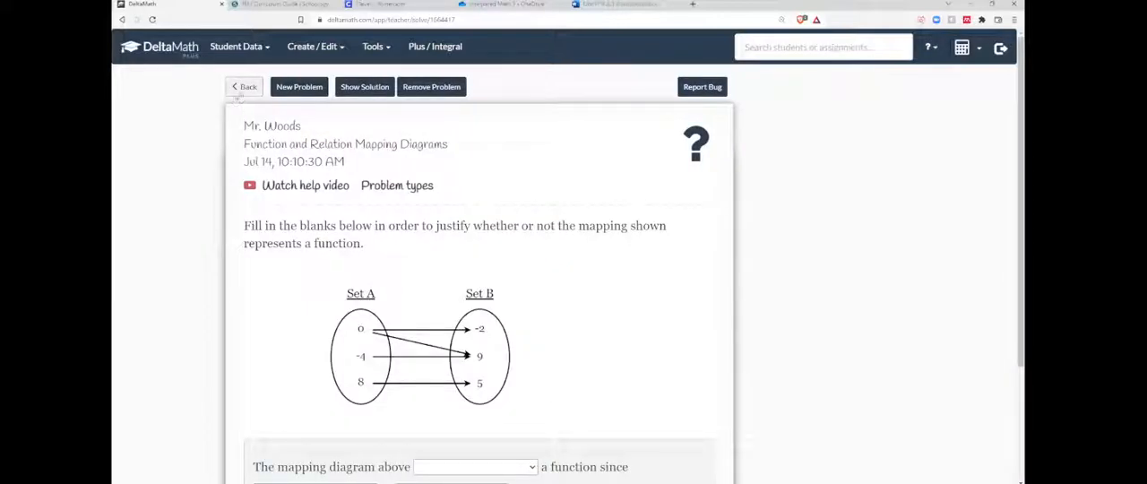
Preview the Function and Relation Mapping Diagrams skill and switch its problem type to "Non-function (x-repeats, y does not)".
left_click(244, 86)
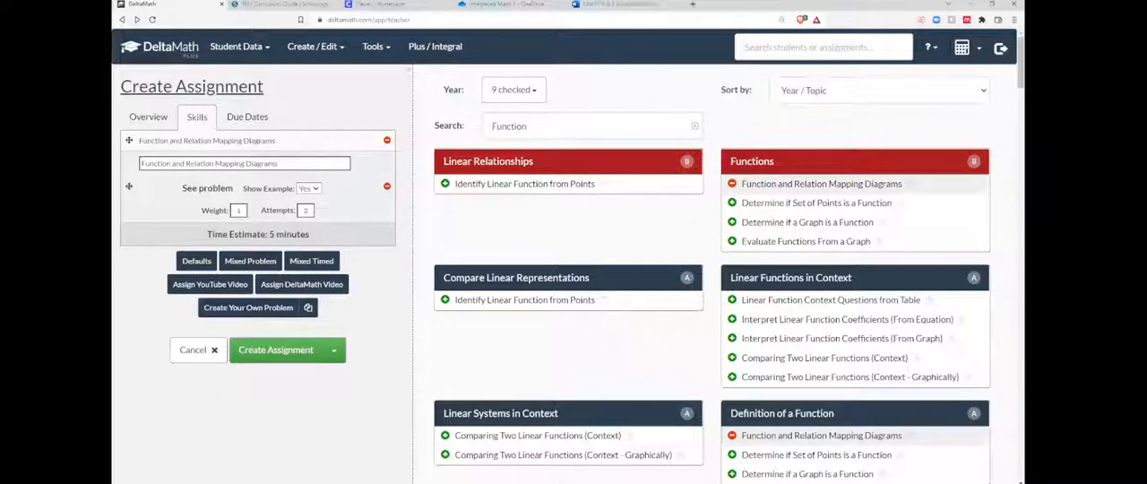
left_click(804, 184)
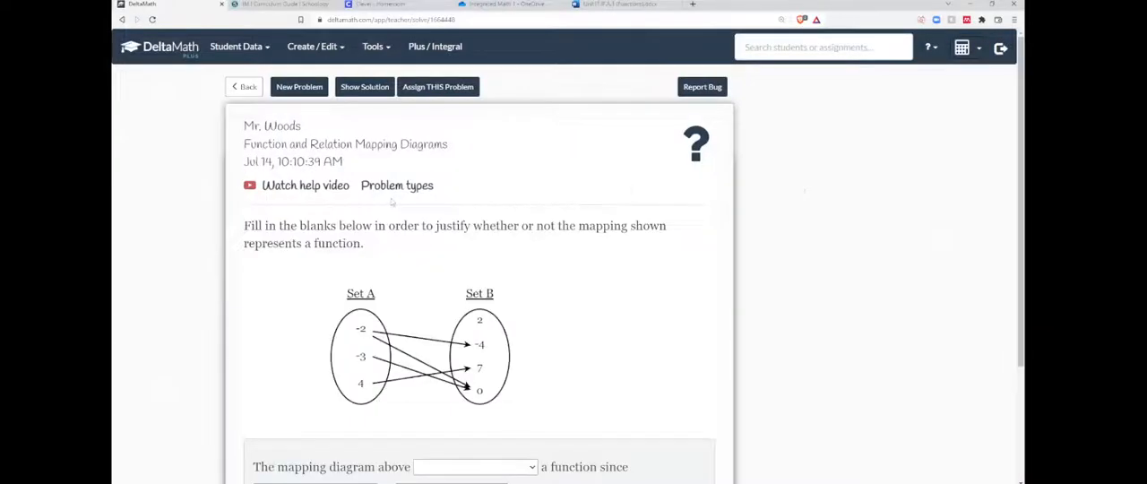
left_click(394, 186)
left_click(525, 231)
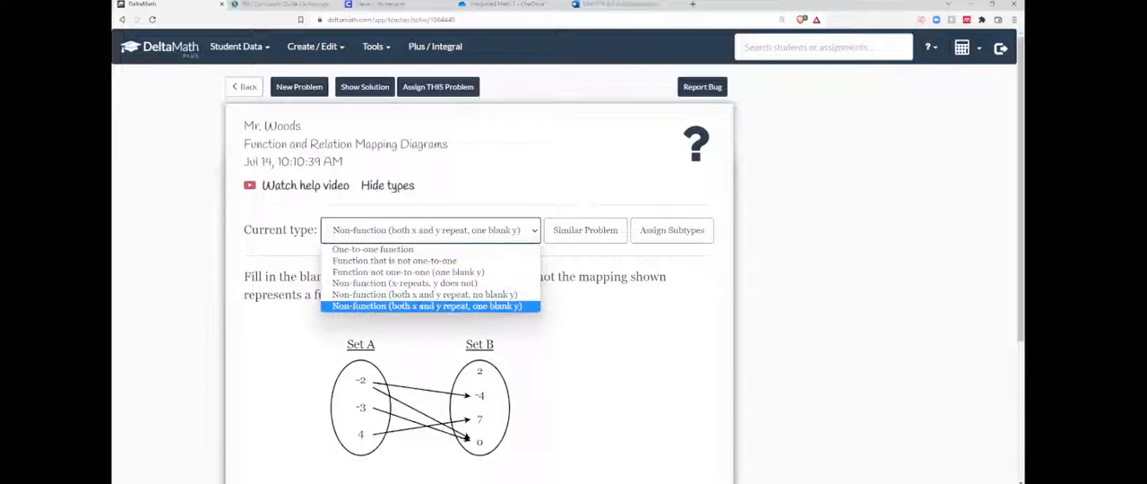
left_click(419, 283)
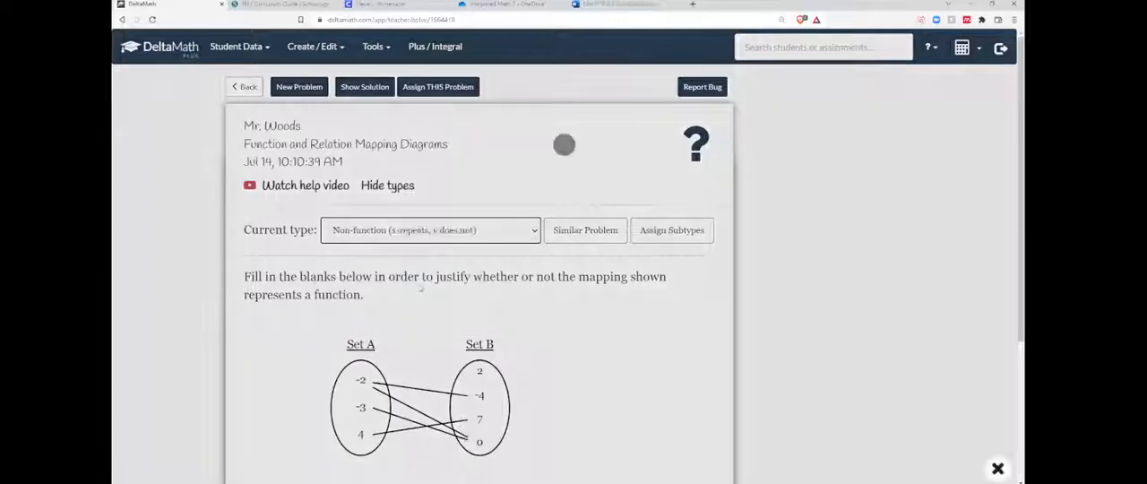
scroll(419, 285, "down", 3)
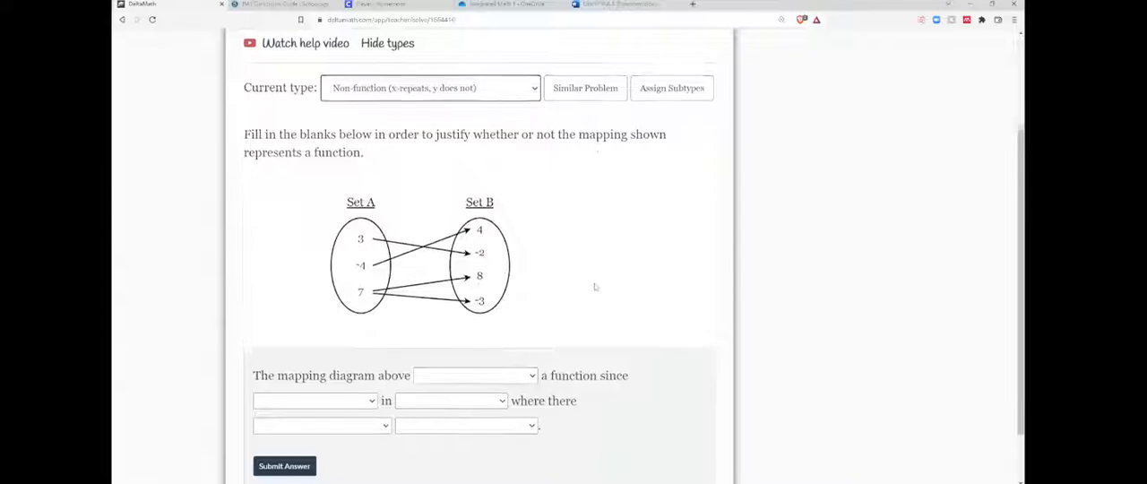
scroll(506, 273, "up", 2)
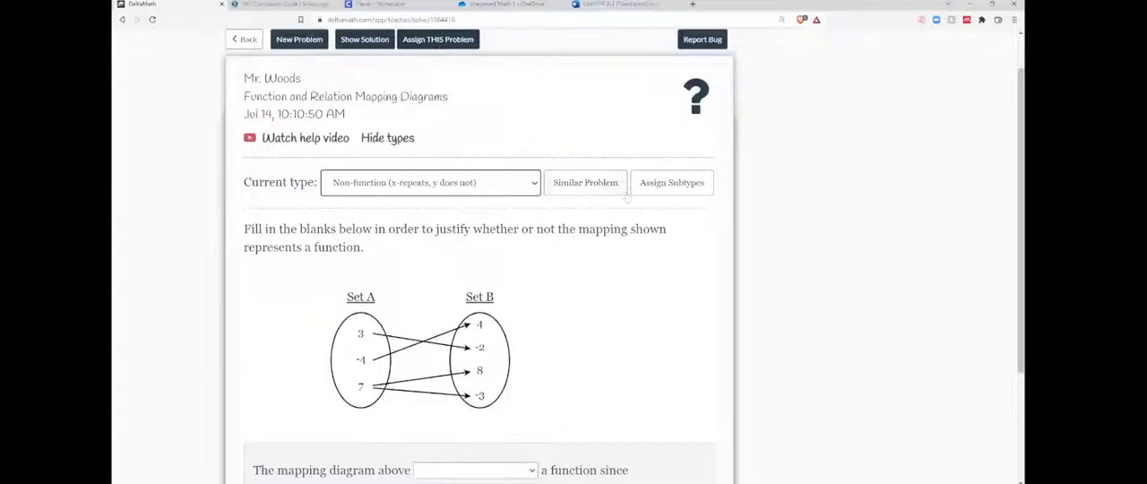
Generate similar mapping diagram problems of the chosen type, and return to the assignment.
left_click(595, 186)
left_click(587, 233)
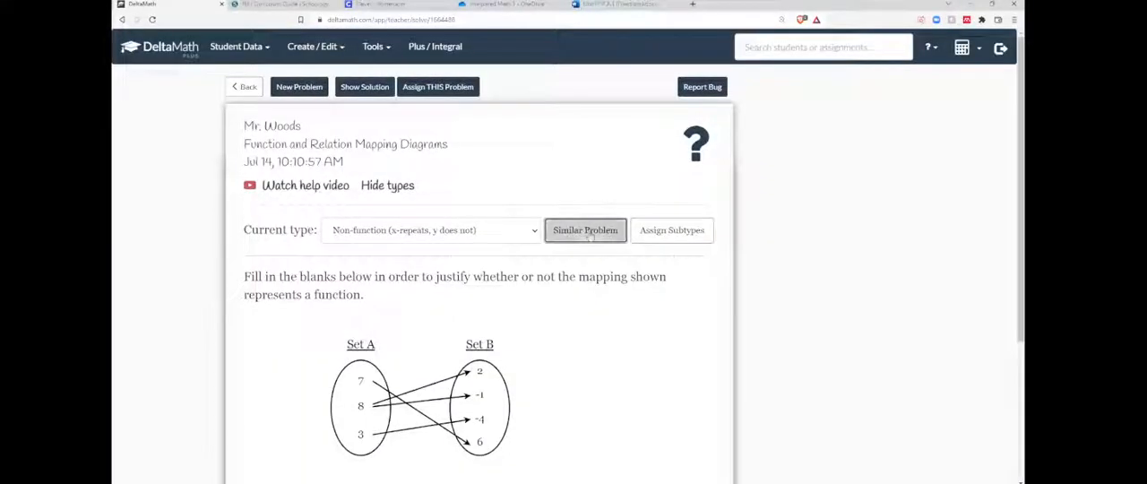
left_click(588, 235)
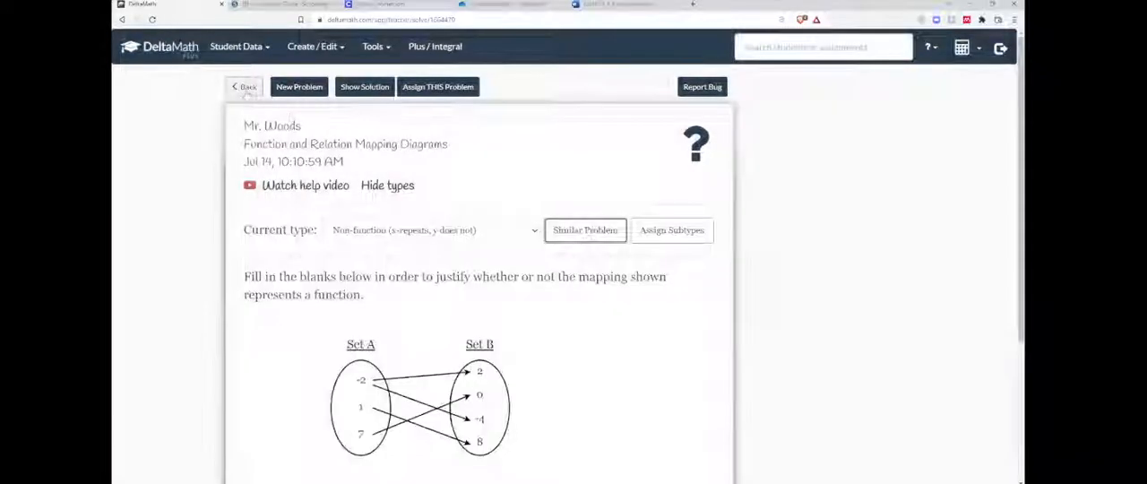
left_click(245, 91)
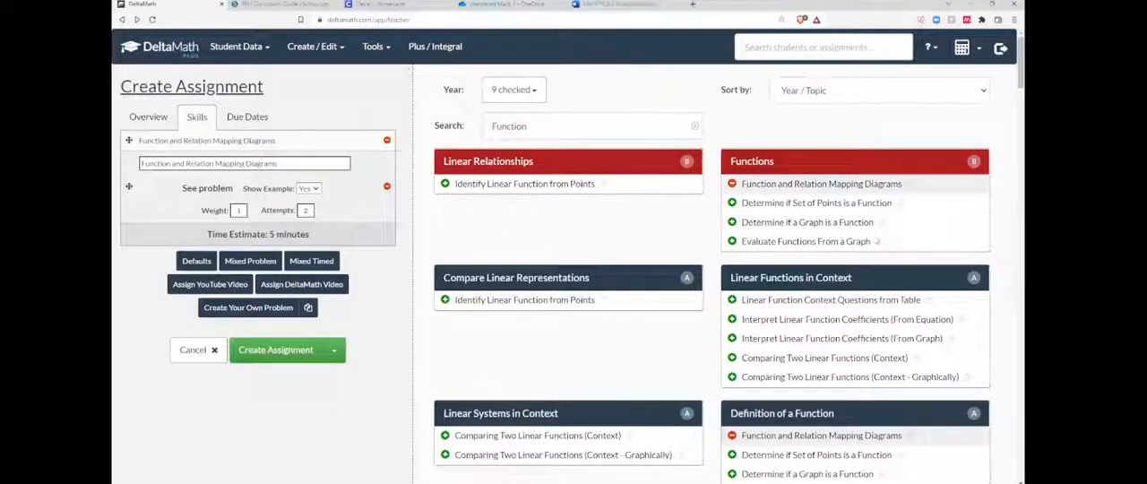
Switch to the Unit1F.IF.A.1 (Functions) Word document and review the Phase 5 - Assess question.
left_click(618, 3)
scroll(612, 287, "down", 20)
scroll(612, 288, "up", 5)
scroll(612, 288, "up", 5)
scroll(612, 288, "down", 4)
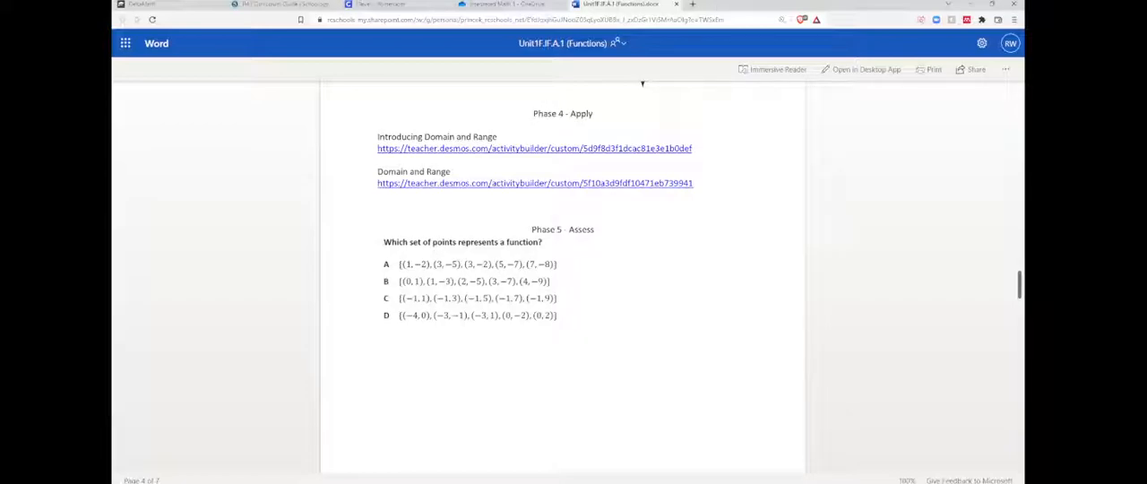
Back in DeltaMath, preview the Determine if Set of Points is a Function skill and add it to the assignment.
left_click(193, 5)
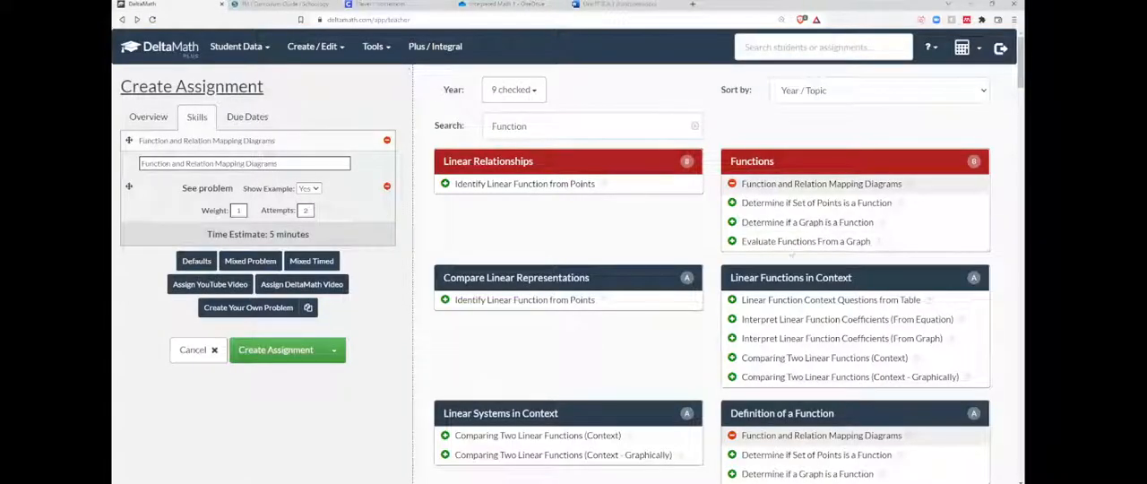
left_click(820, 204)
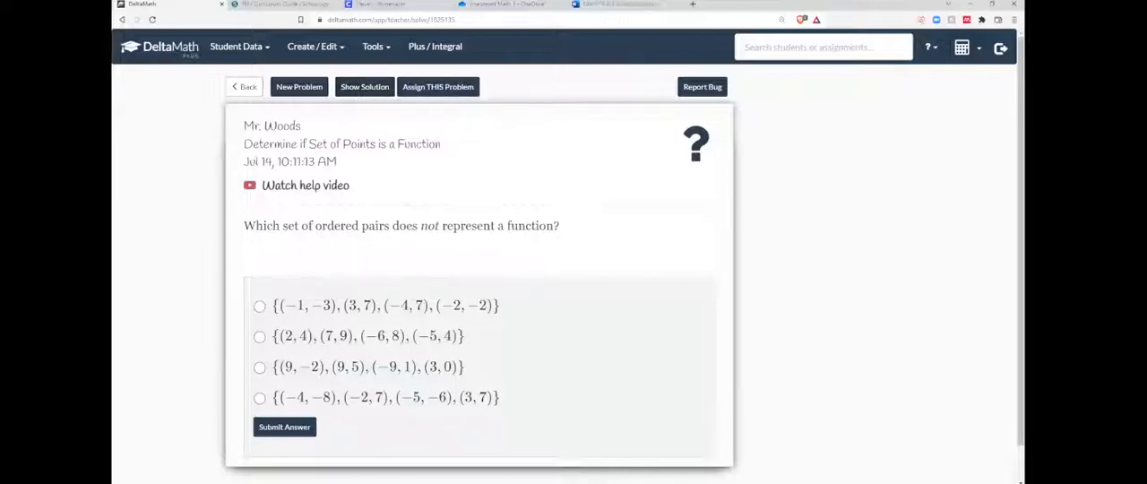
left_click(242, 87)
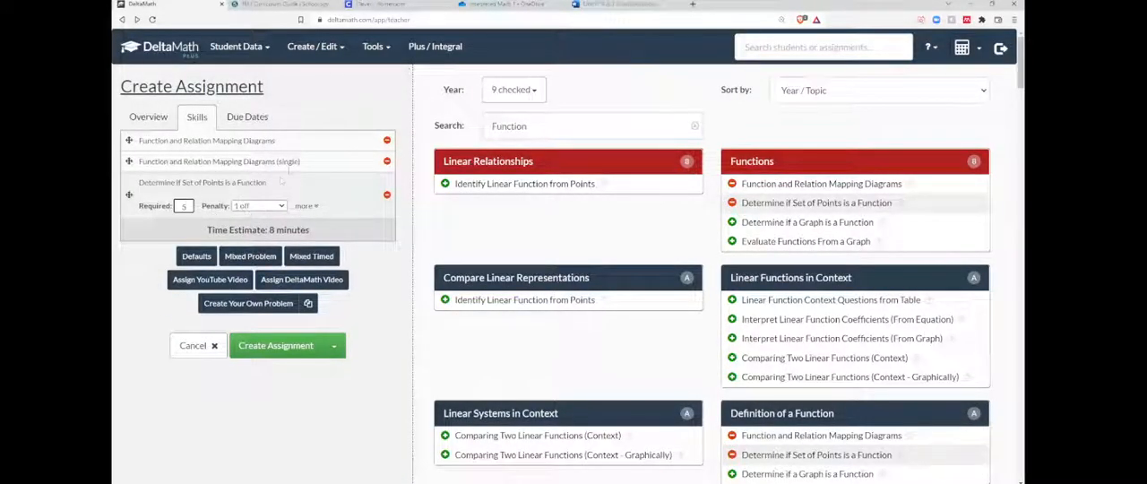
Set the penalty for the regular Function and Relation Mapping Diagrams skill to 0.5 off.
left_click(328, 142)
left_click(258, 164)
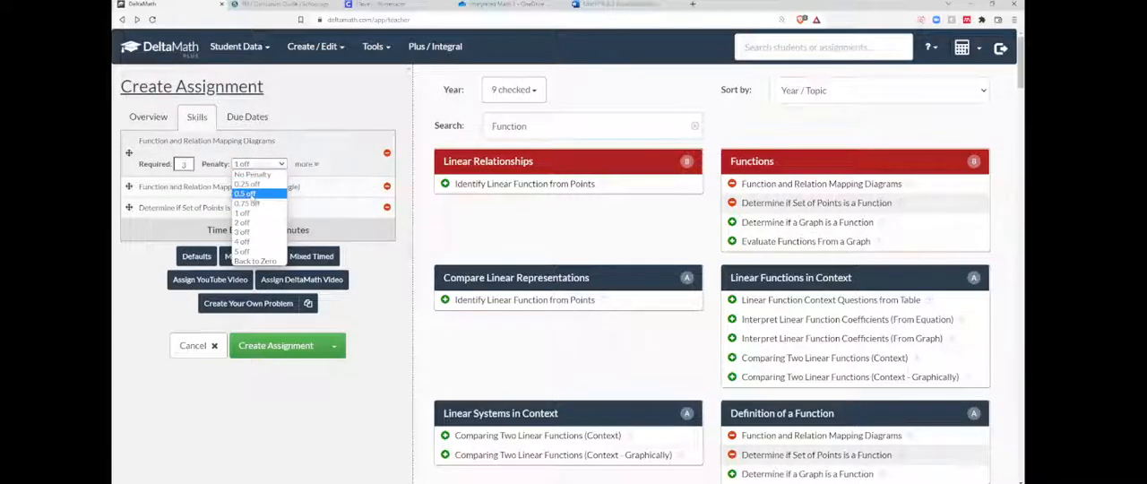
left_click(244, 193)
Preview a problem from the regular Function and Relation Mapping Diagrams skill, check its answer blanks, and return to the assignment.
left_click(206, 141)
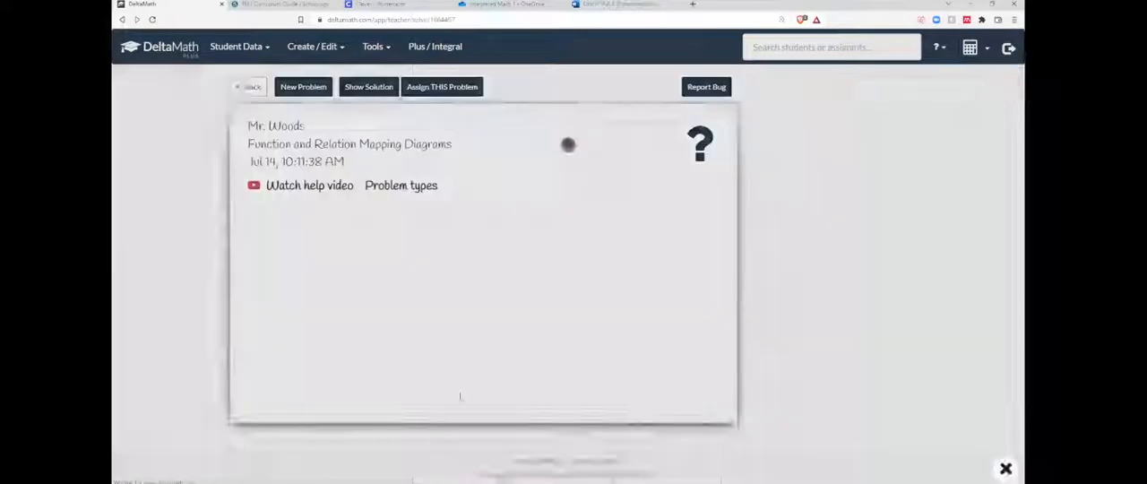
scroll(423, 391, "down", 2)
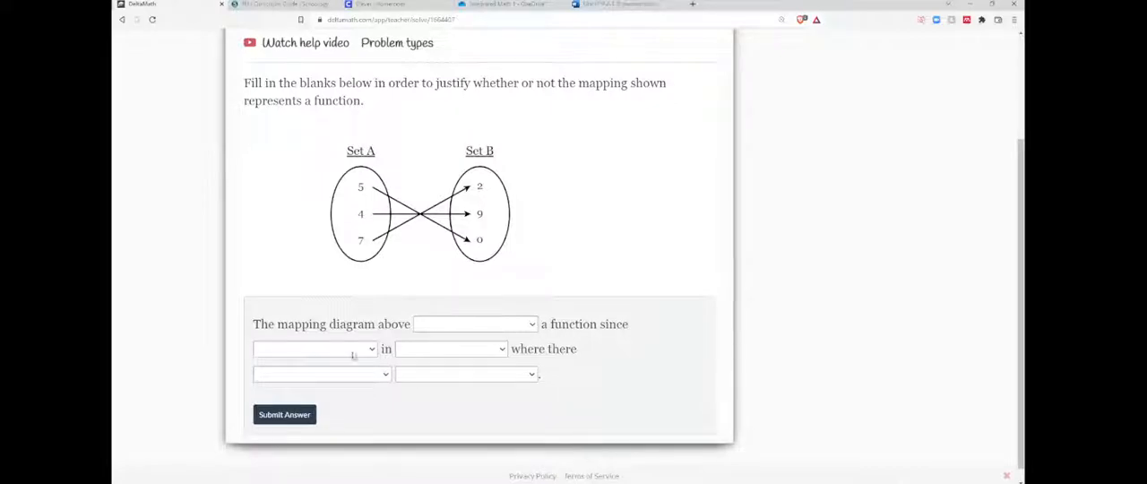
left_click(470, 327)
left_click(344, 361)
scroll(498, 268, "up", 2)
left_click(244, 86)
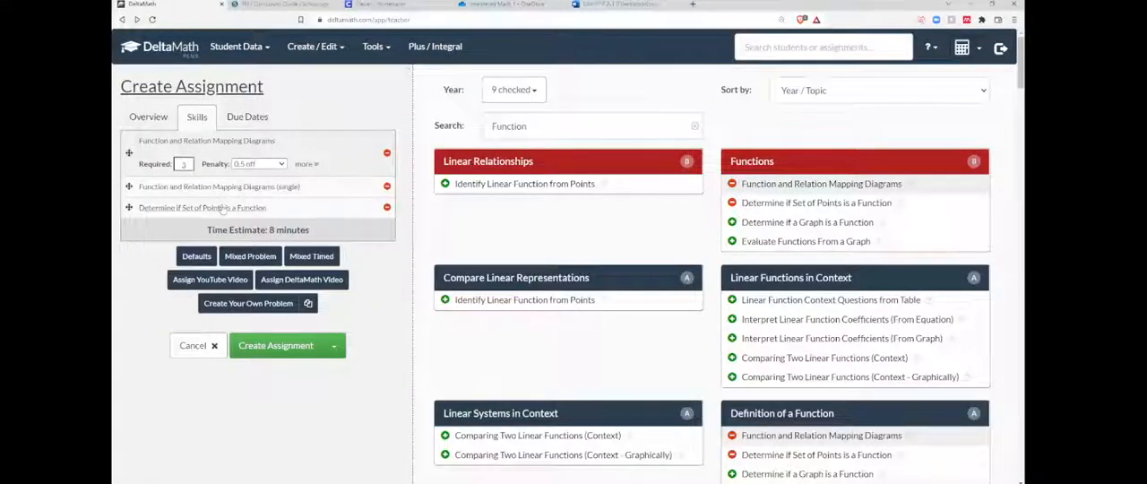
Preview a Determine if Set of Points is a Function problem, select its second answer choice, and return to the assignment.
left_click(222, 207)
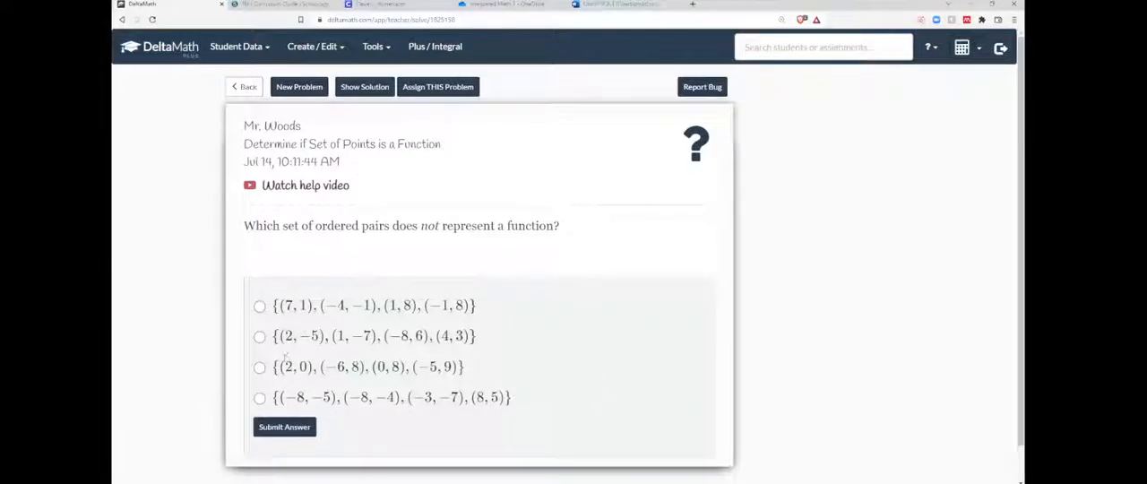
left_click(259, 337)
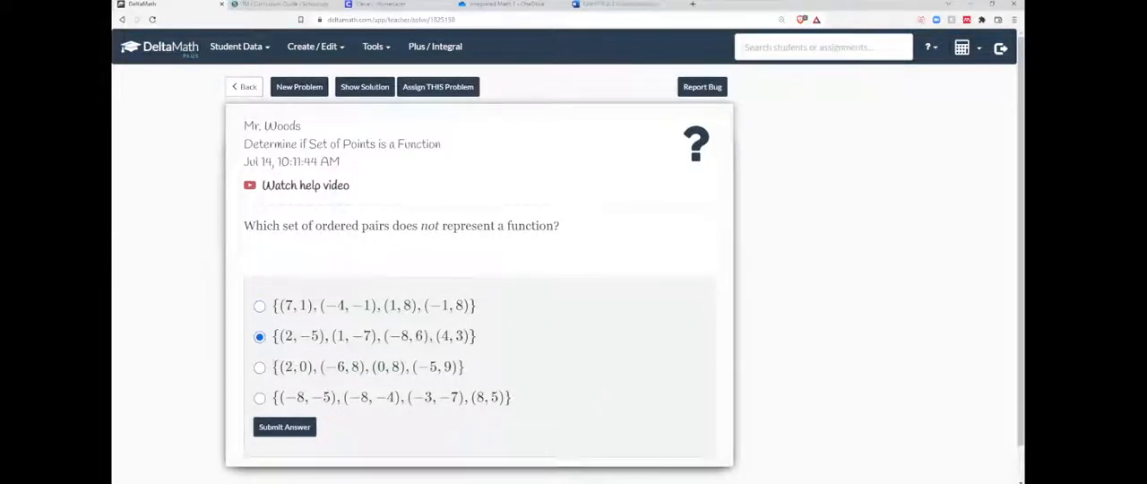
left_click(247, 88)
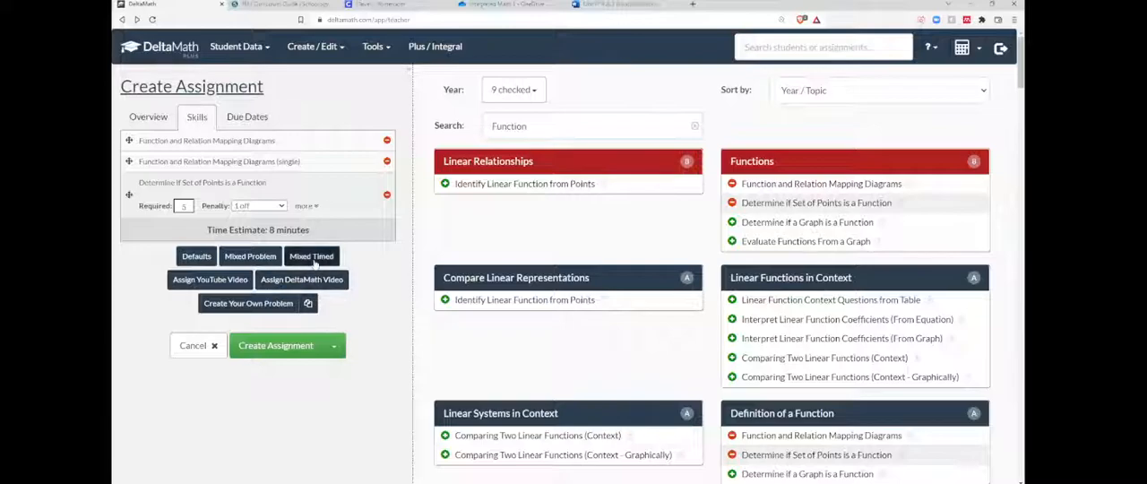
Clear the skill search and set the assignment's due date to 07/21/2022.
left_click(694, 130)
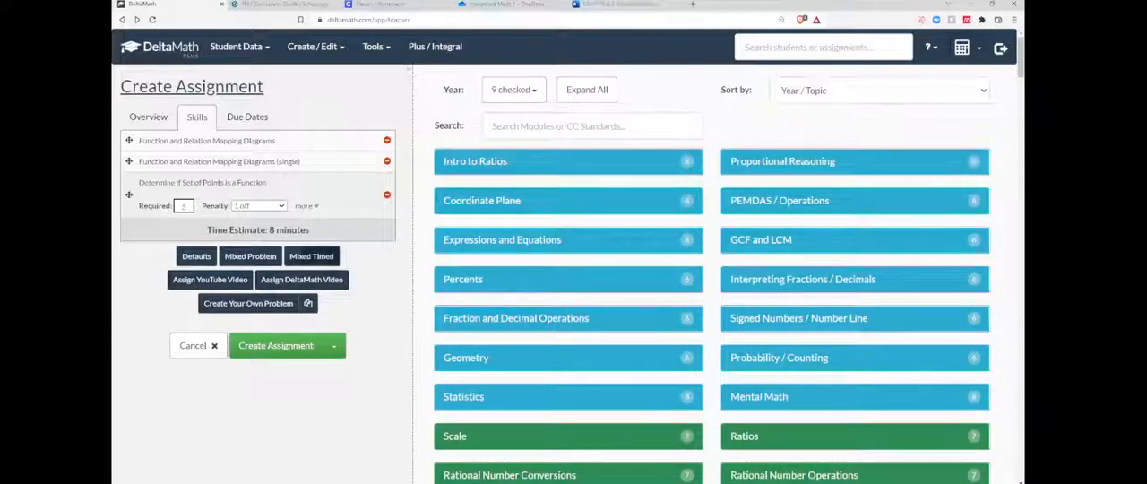
left_click(240, 120)
left_click(202, 157)
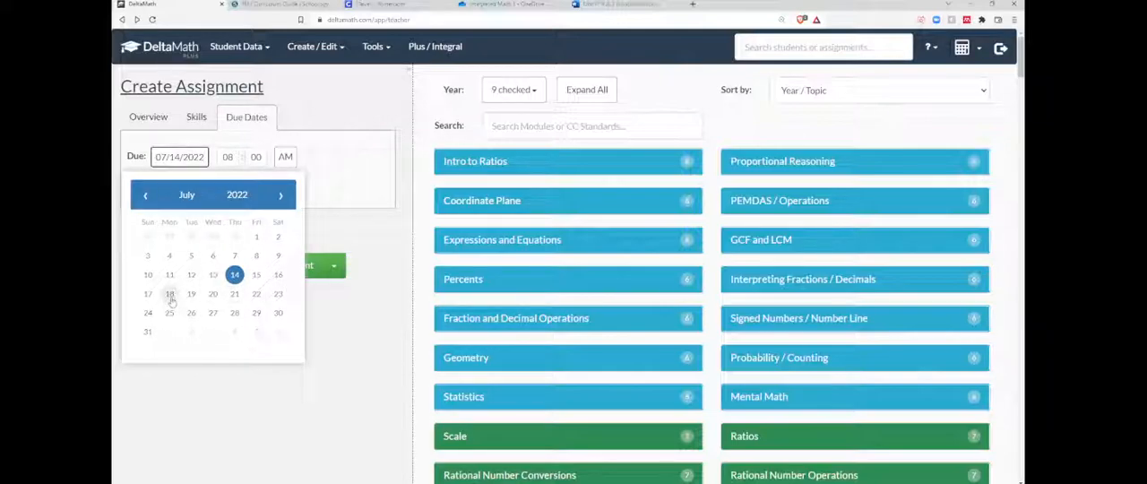
left_click(235, 294)
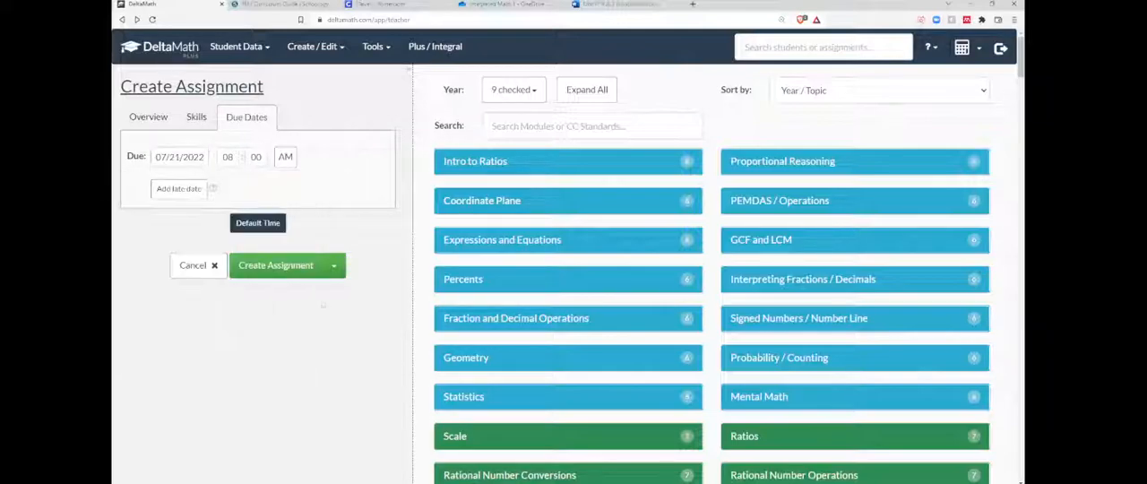
Set the assignment's due time to 11:59 PM.
left_click(225, 157)
type("11")
left_click(264, 158)
type("59")
left_click(284, 158)
left_click(285, 157)
Add a first late date of 07/15/2022 for 90% credit.
left_click(179, 188)
left_click(213, 186)
type("90")
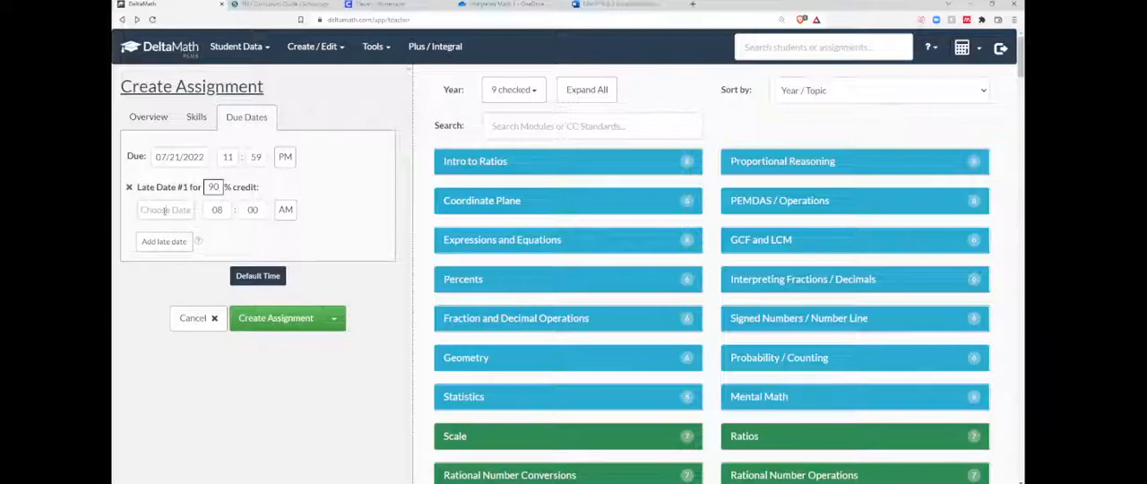
left_click(163, 211)
Add a second late date of 07/16/2022 for 80% credit and try to create the assignment.
left_click(167, 241)
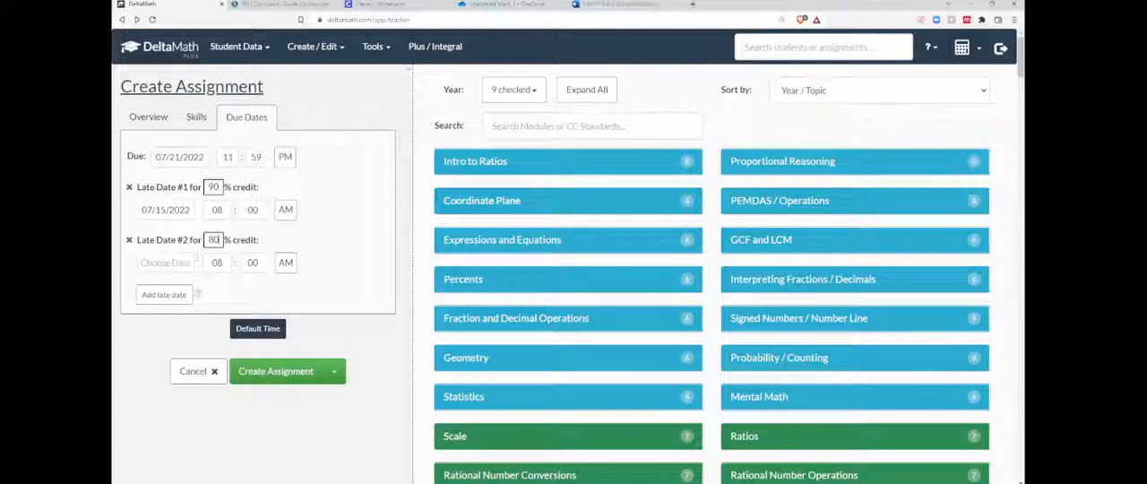
key("Tab")
left_click(265, 377)
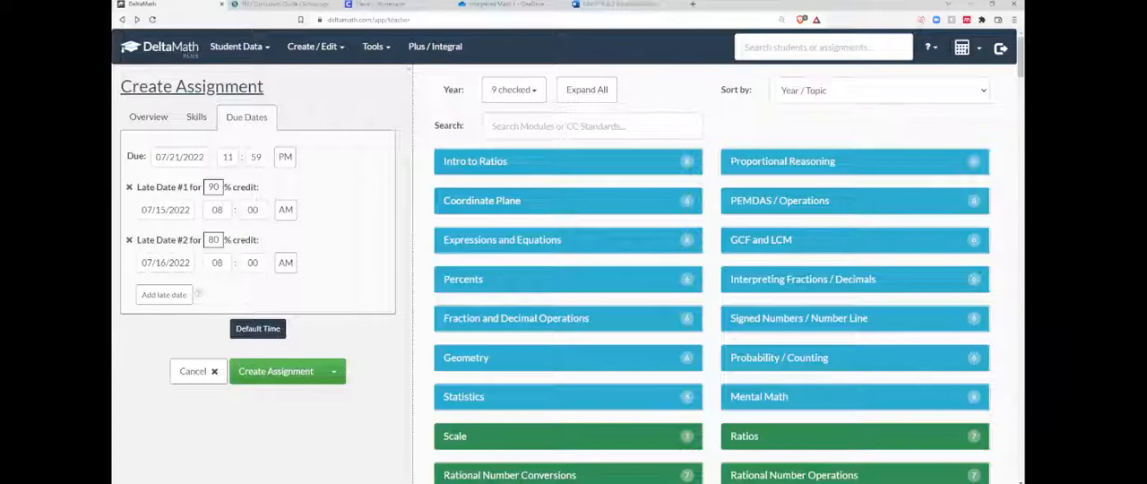
left_click(279, 374)
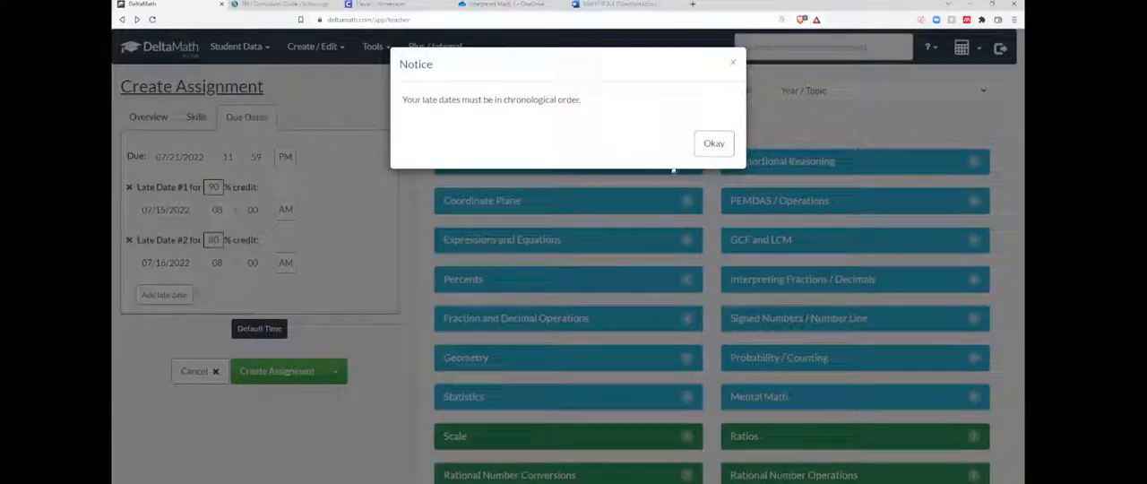
left_click(714, 143)
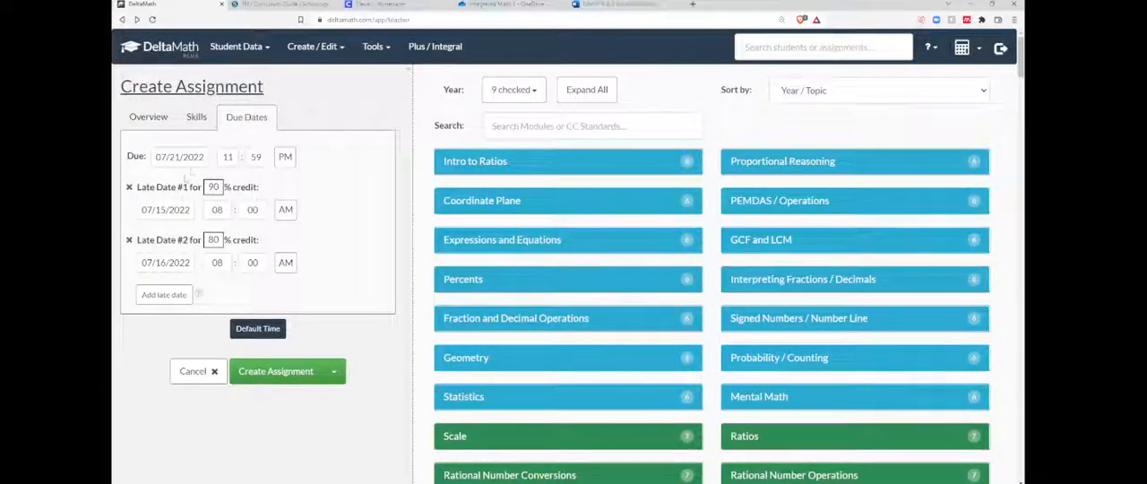
Change the first late date to 07/22/2022 and the second late date to 07/23/2022.
left_click(165, 209)
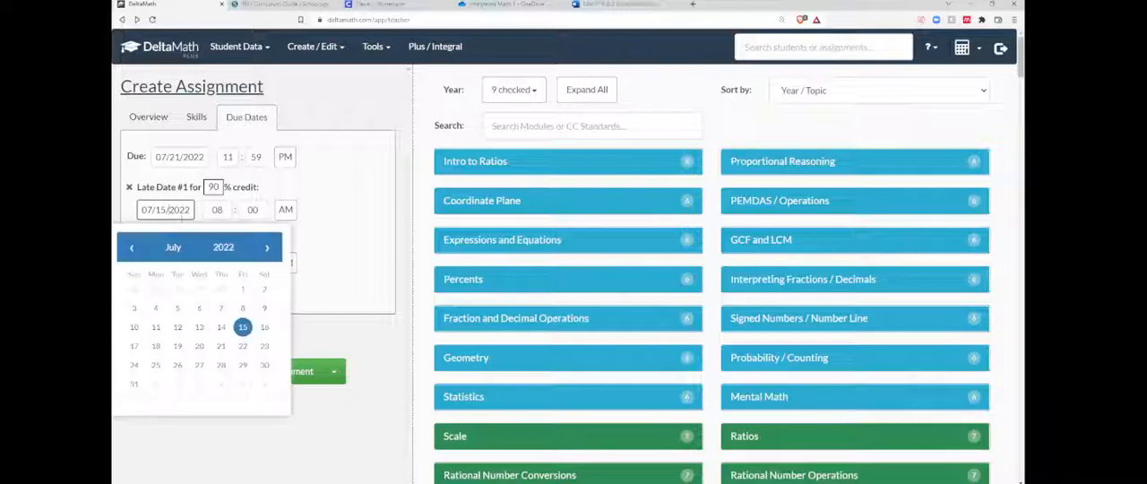
left_click(241, 351)
left_click(165, 262)
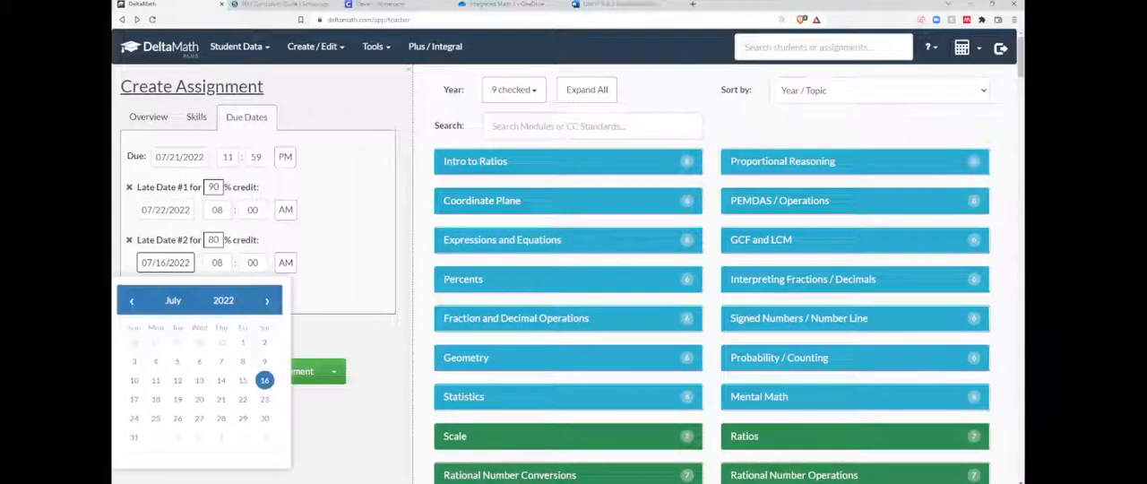
left_click(264, 399)
Create the assignment, saving it without any periods chosen.
left_click(279, 371)
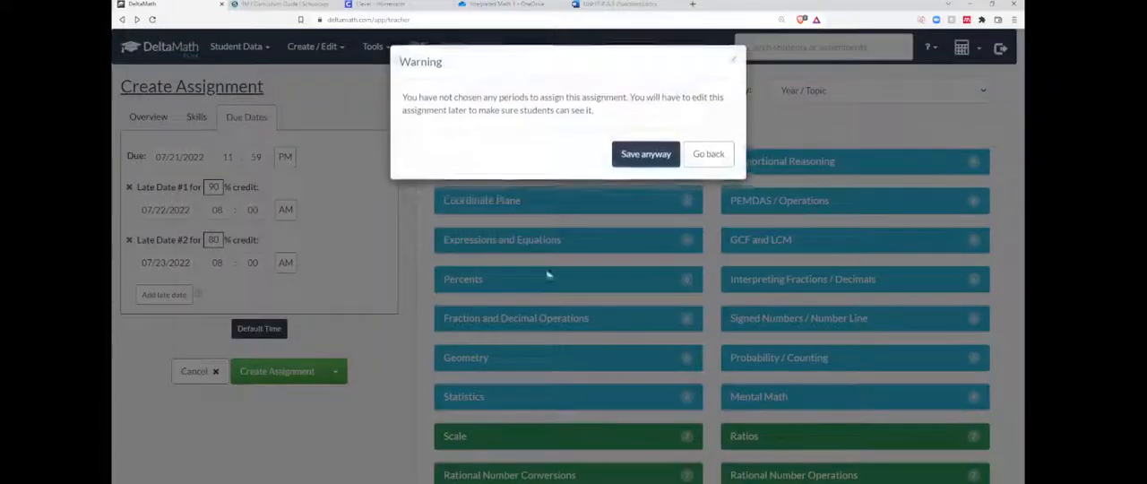
left_click(641, 156)
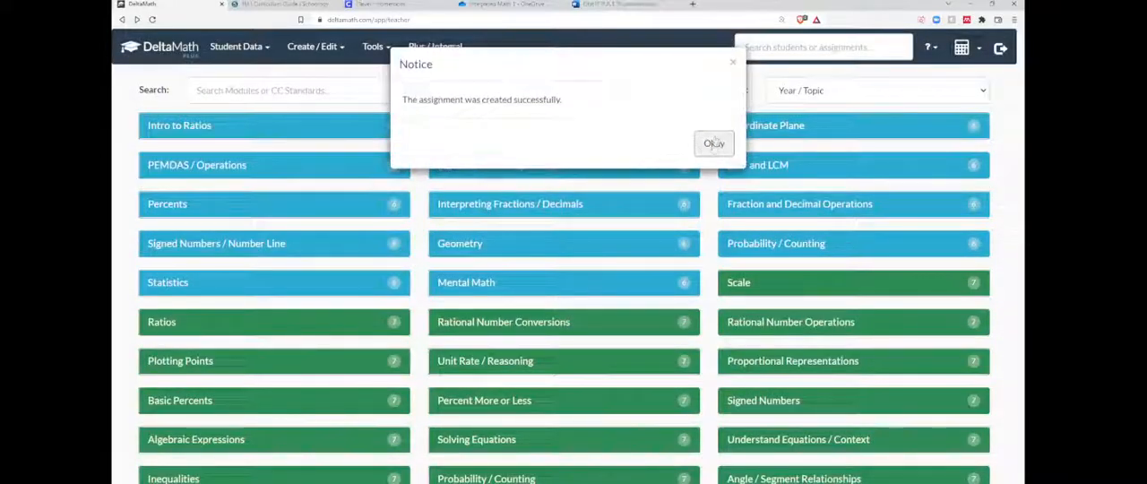
left_click(714, 143)
Open the assignment list, view the student data page of Unit 1: Functions, and return to the list.
left_click(336, 47)
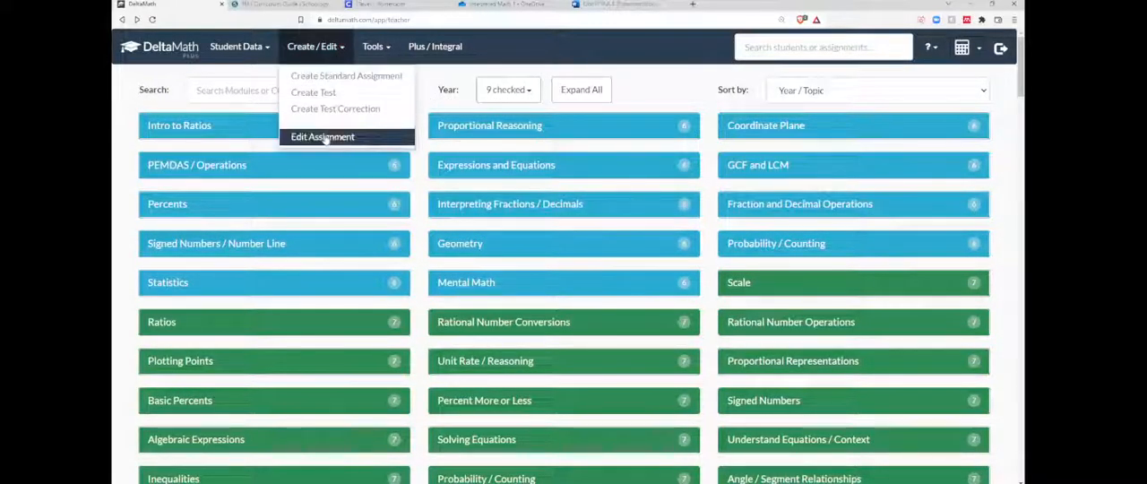
left_click(326, 138)
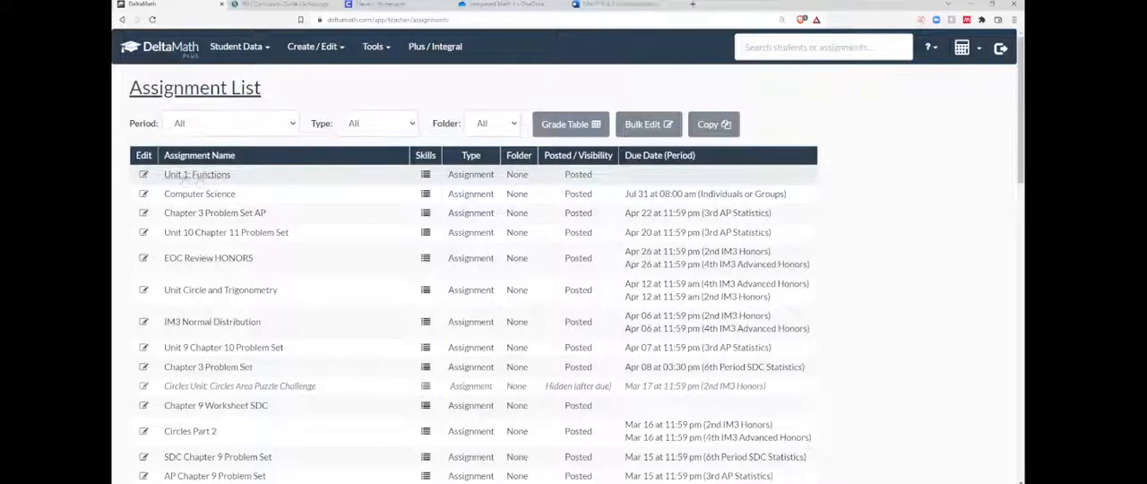
left_click(196, 176)
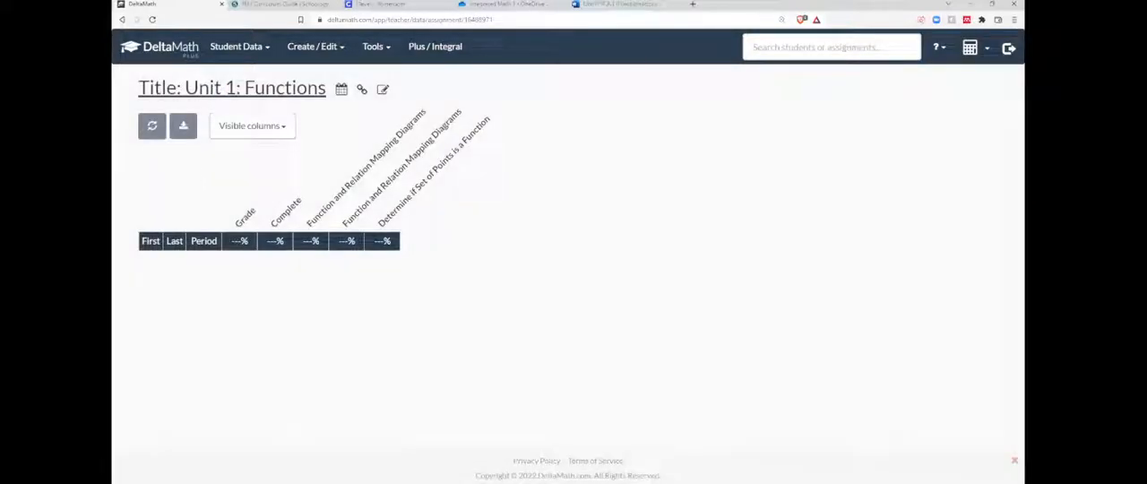
left_click(123, 20)
Open Unit 1: Functions for editing, review its skills, and cancel the edit.
left_click(143, 175)
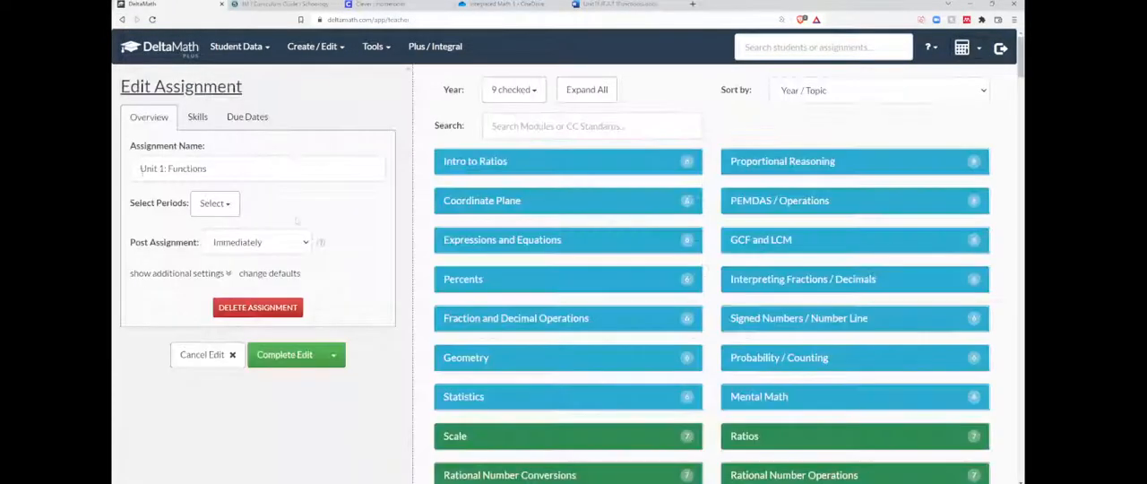
left_click(198, 117)
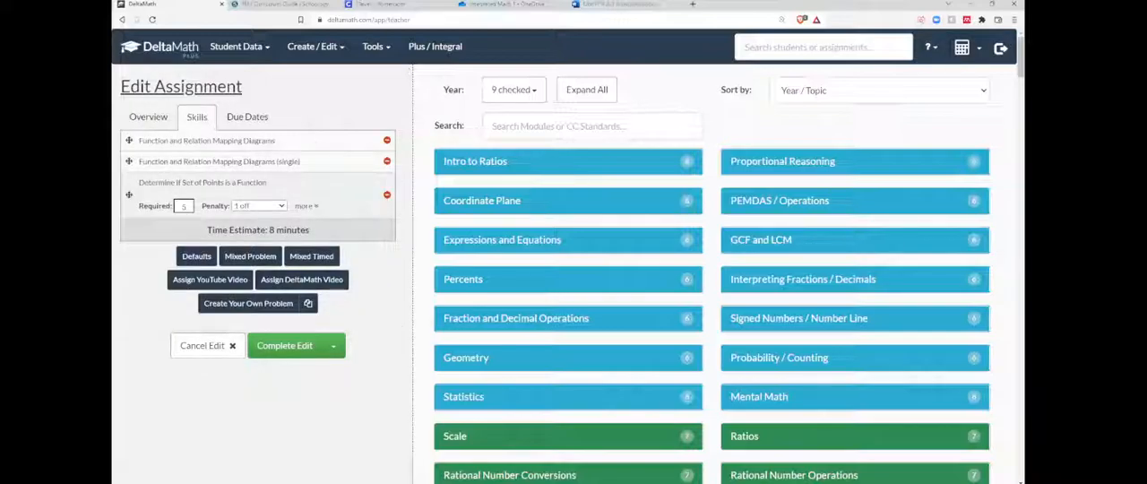
left_click(229, 350)
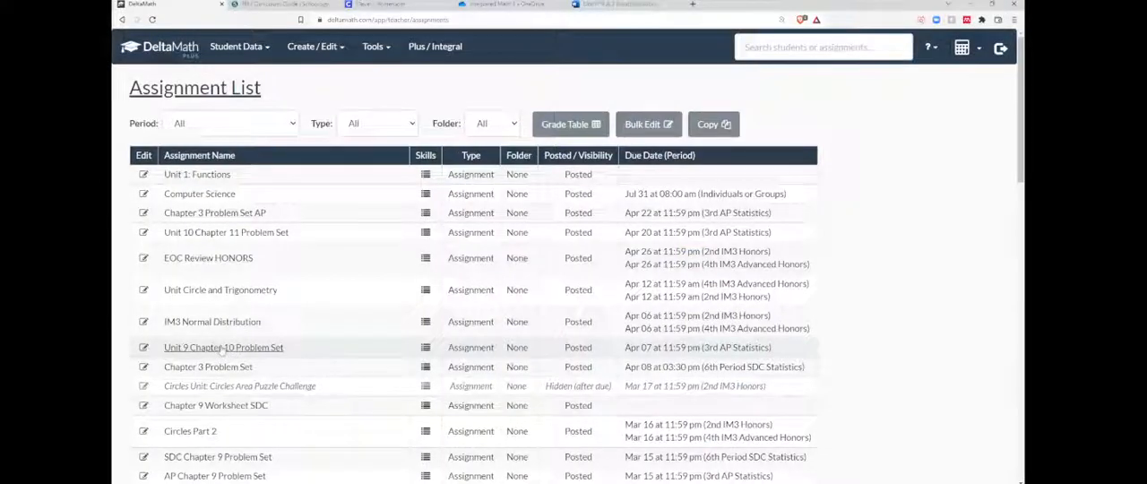